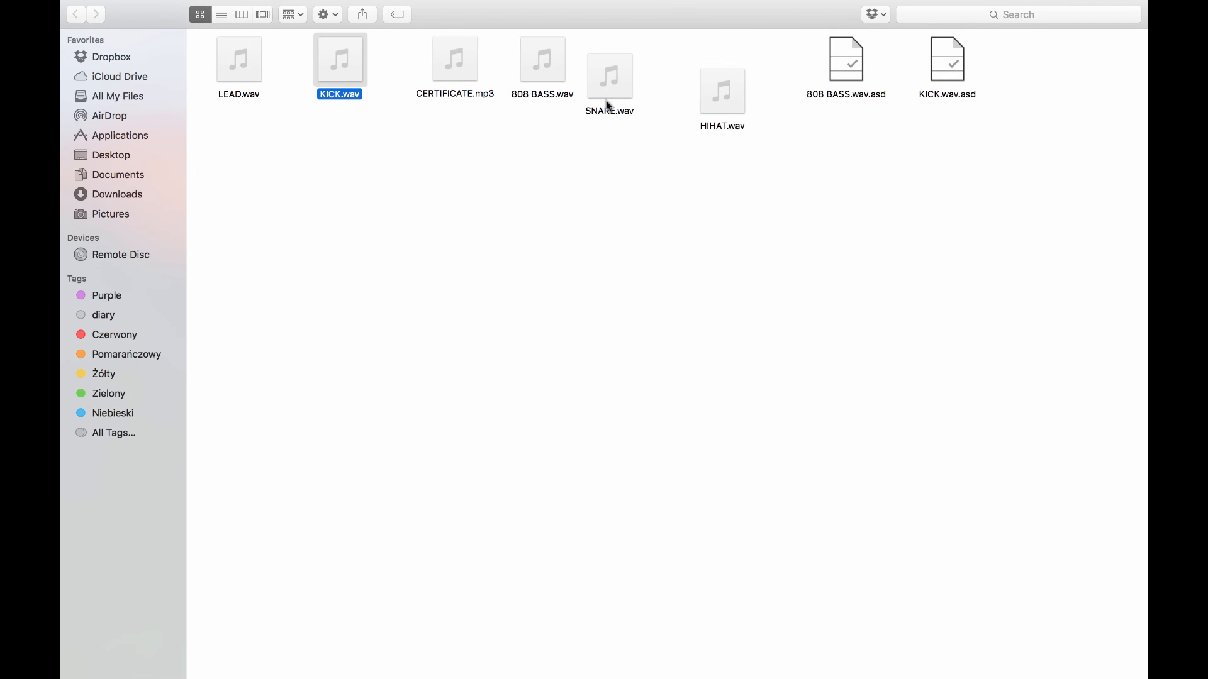
# Load SNARE.wav from the sample folder into the third track's sampler and select that track's first clip slot.
pyautogui.moveTo(607, 101); pyautogui.dragTo(102, 605)
pyautogui.hotkey('ctrl', 'Right')
pyautogui.click(493, 57)
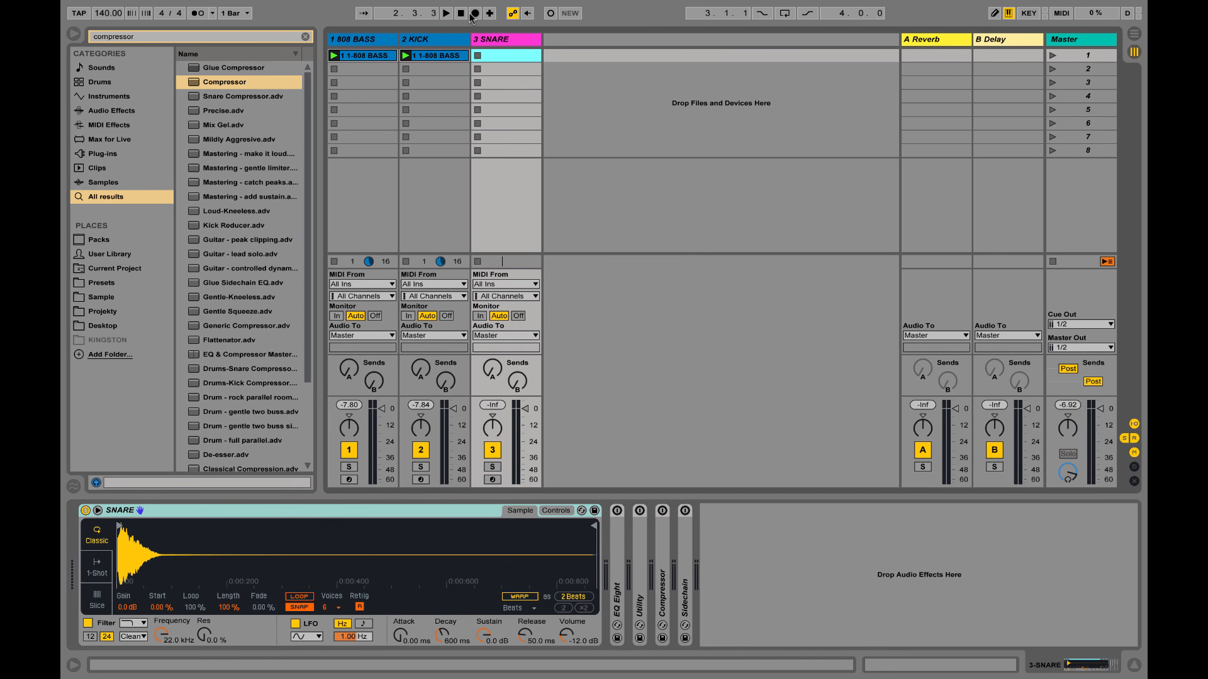
# Arm the SNARE track and record a two-bar MIDI clip with one C3 hit per bar in its first slot.
pyautogui.click(492, 479)
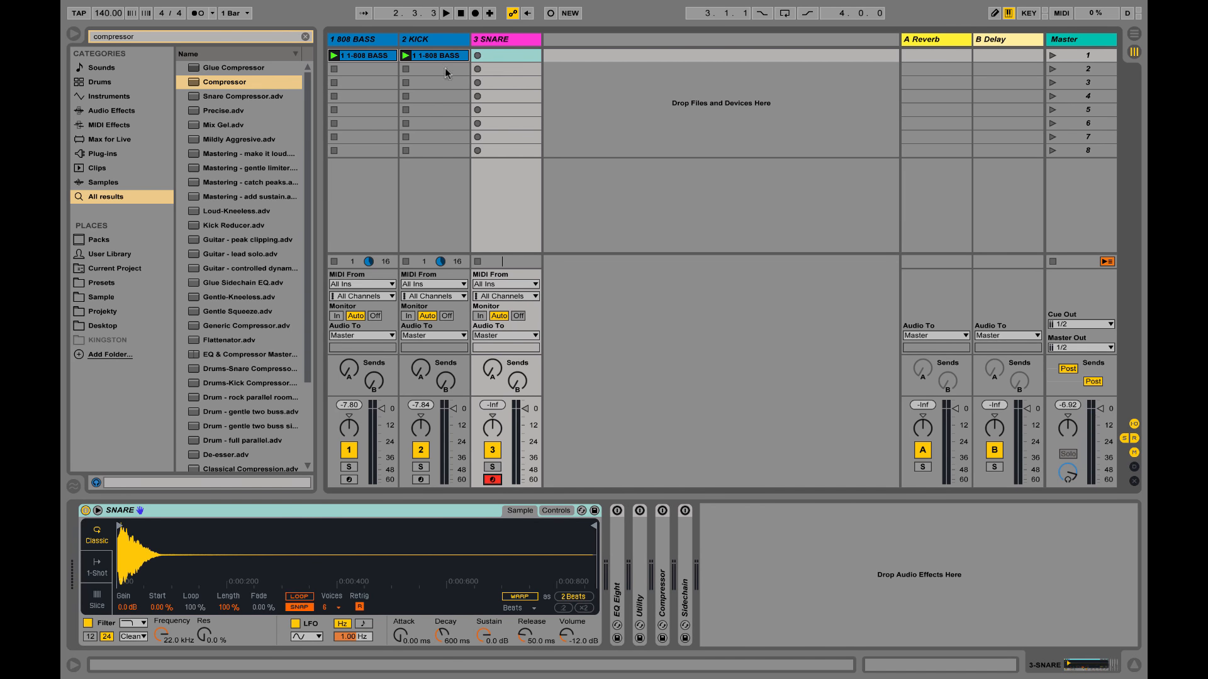
pyautogui.click(479, 55)
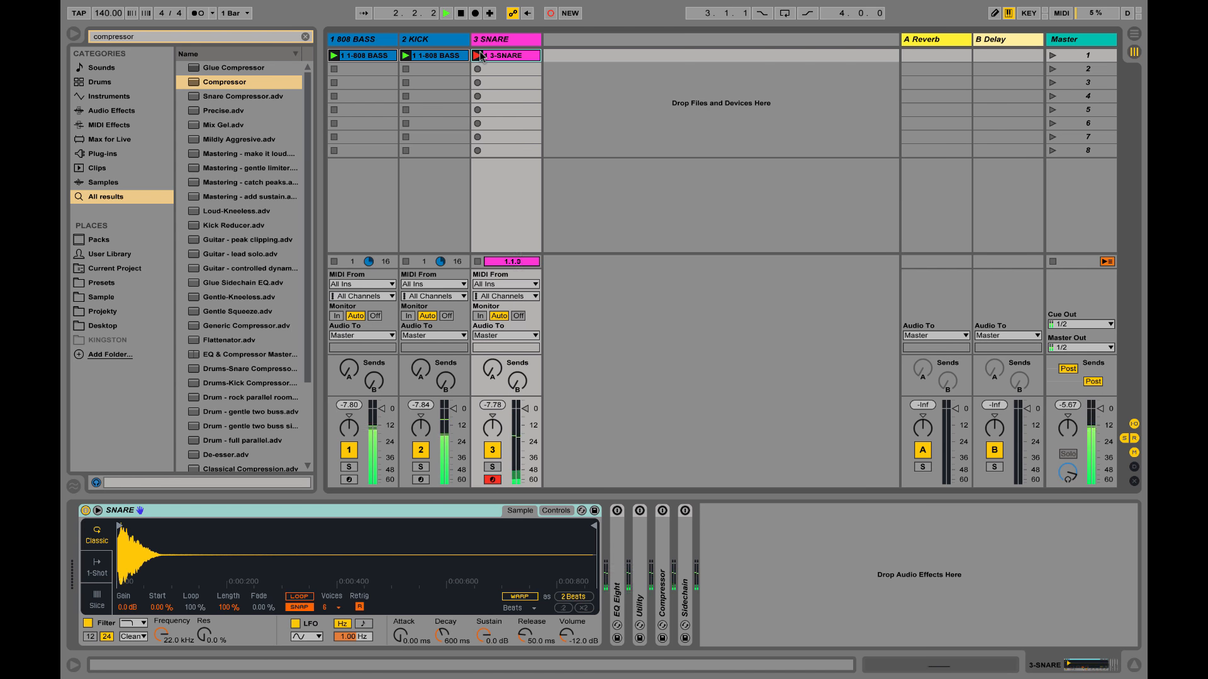
pyautogui.press('space')
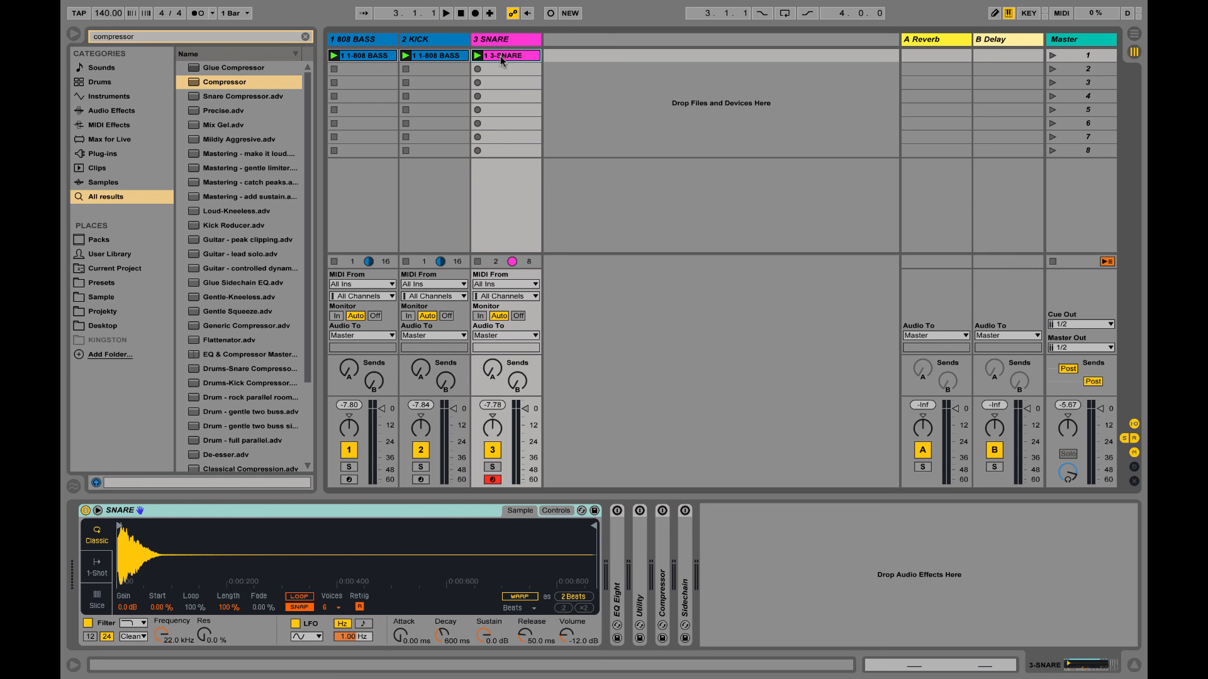
# Quantize all notes of the snare clip to a fixed 1/4 grid and return to the track's devices.
pyautogui.click(501, 60)
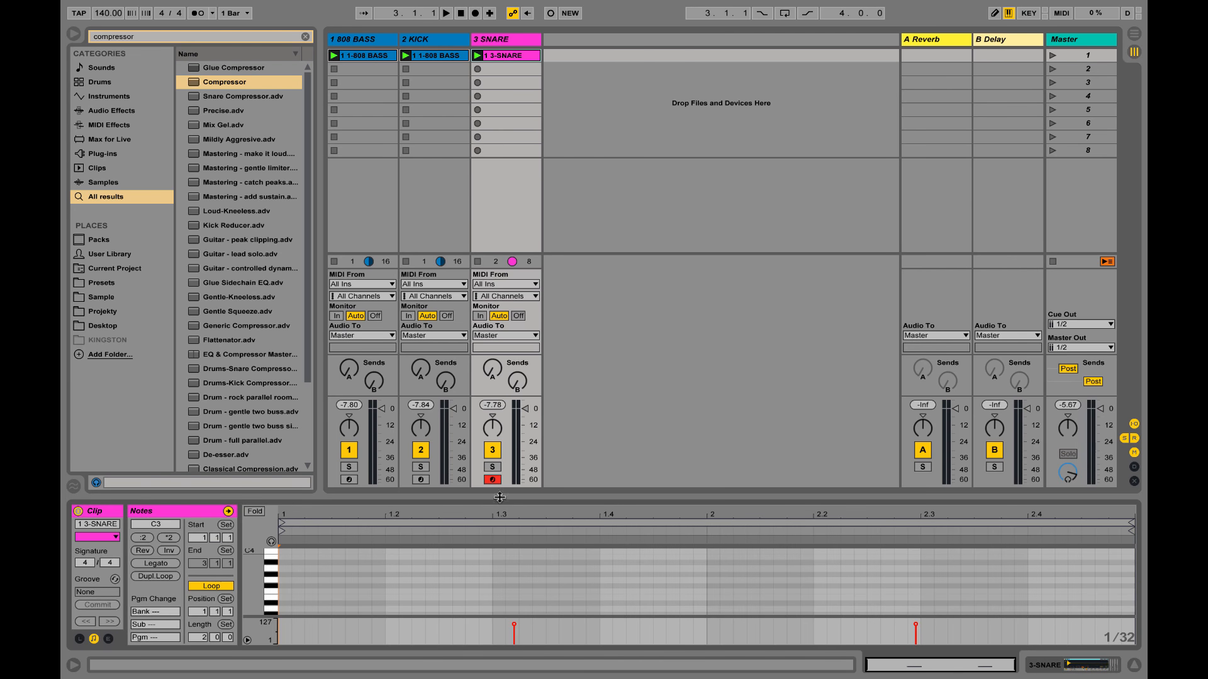
pyautogui.moveTo(500, 497); pyautogui.dragTo(499, 169)
pyautogui.rightClick(387, 342)
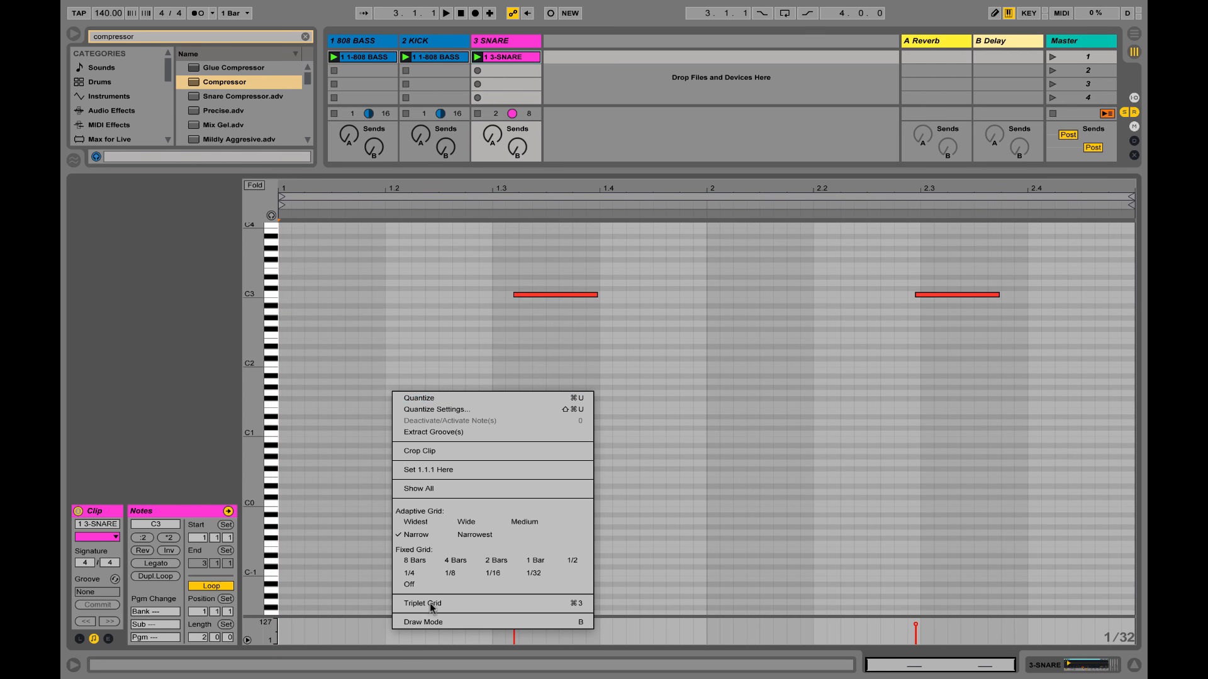
pyautogui.click(408, 573)
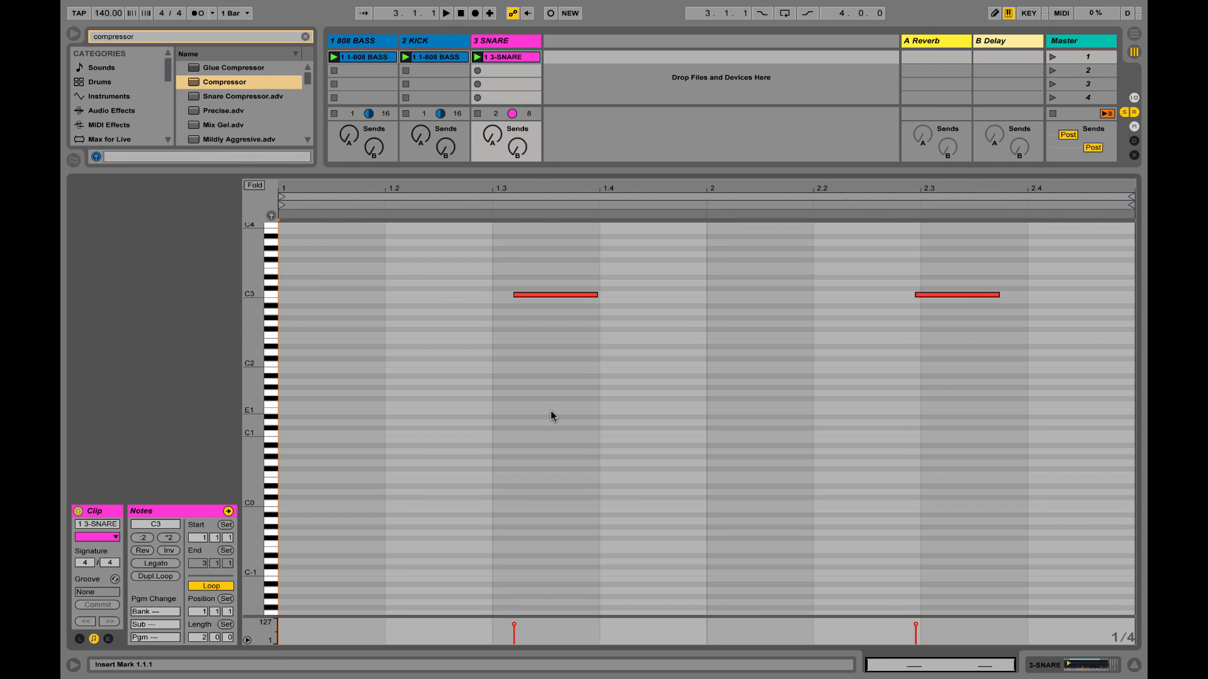
pyautogui.hotkey('ctrl', 'a')
pyautogui.hotkey('ctrl', 'u')
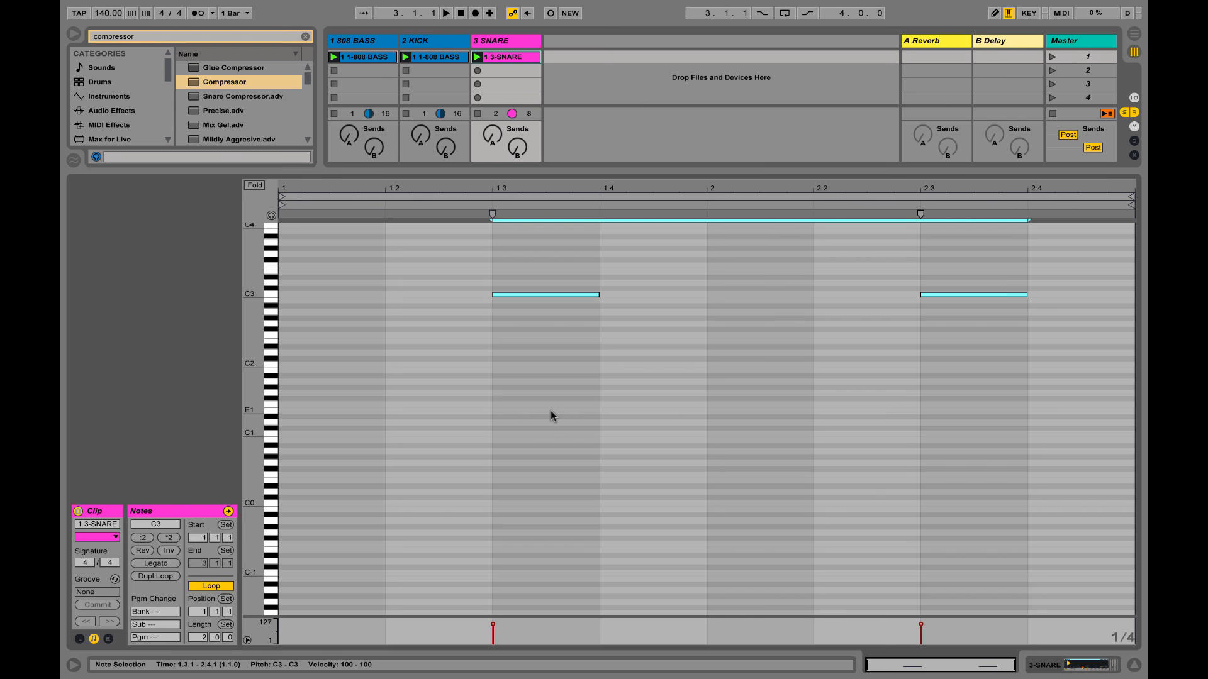
pyautogui.hotkey('shift', 'Tab')
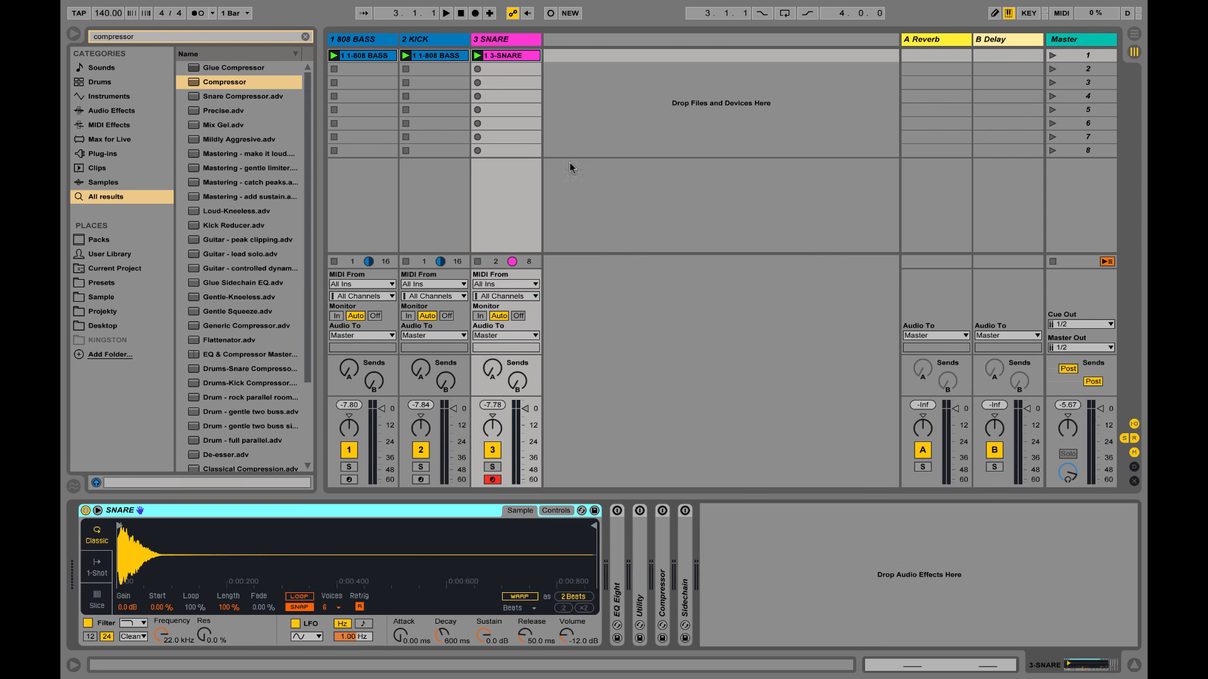
# Search the browser for reverb, add the Reverb effect right after the snare sampler, and audition the beat.
pyautogui.click(234, 38)
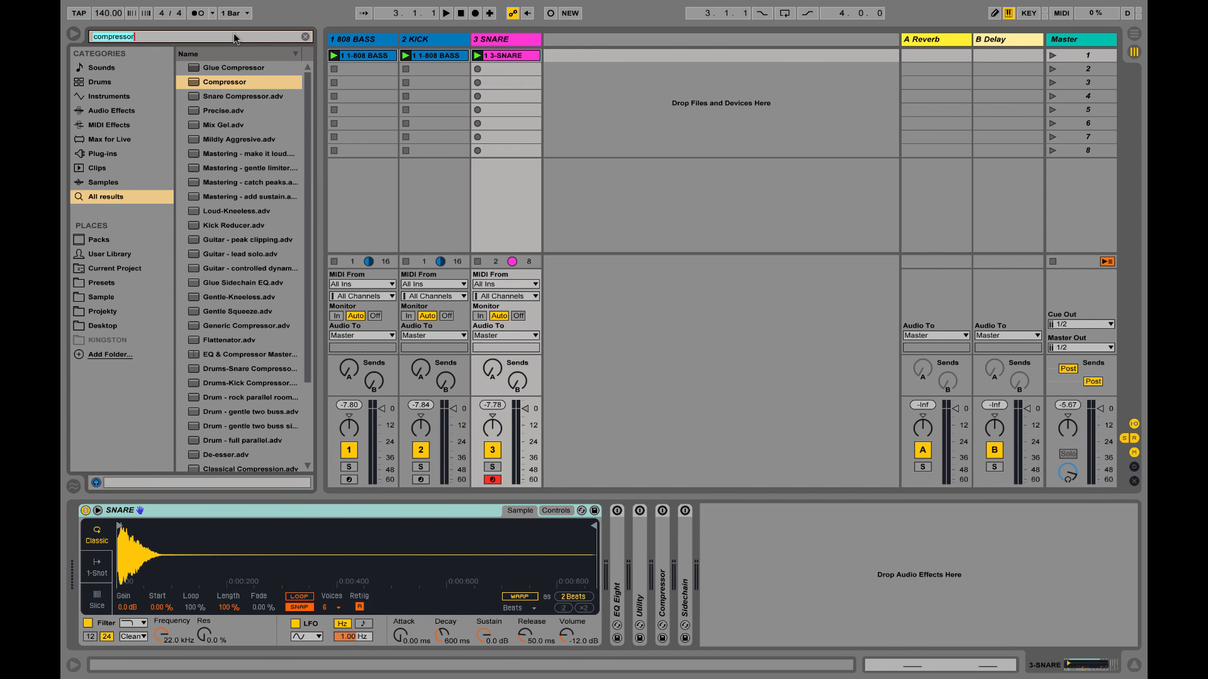
pyautogui.press('BackSpace')
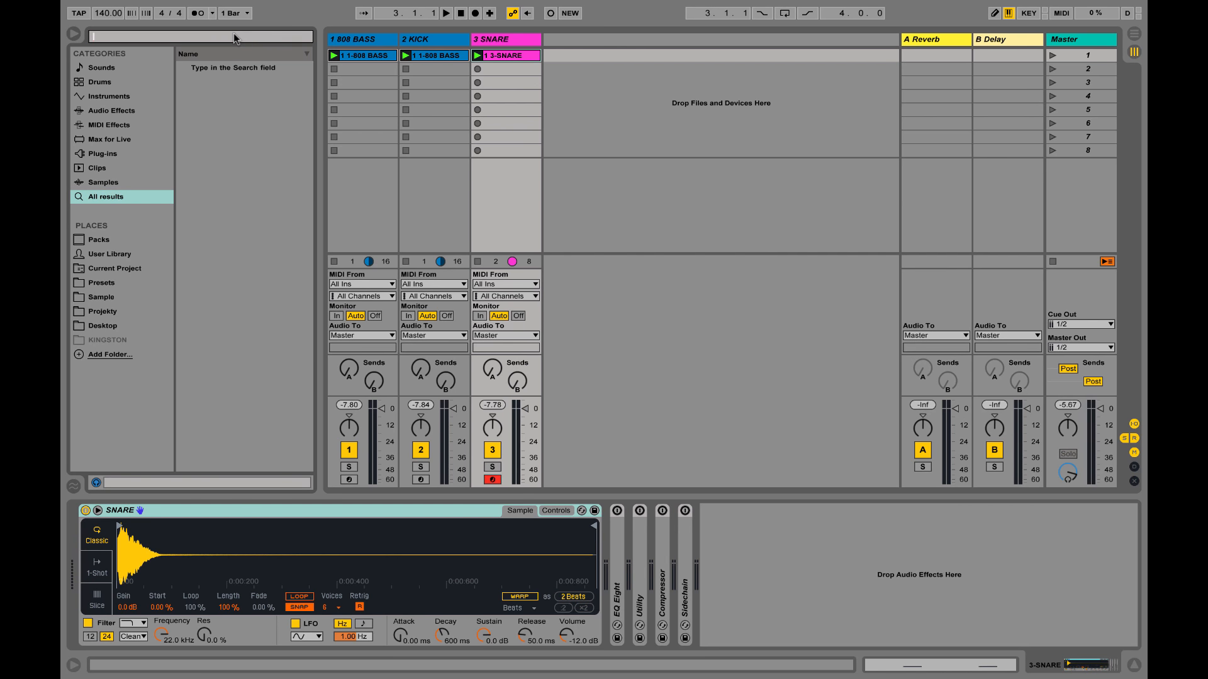
pyautogui.write('reverb')
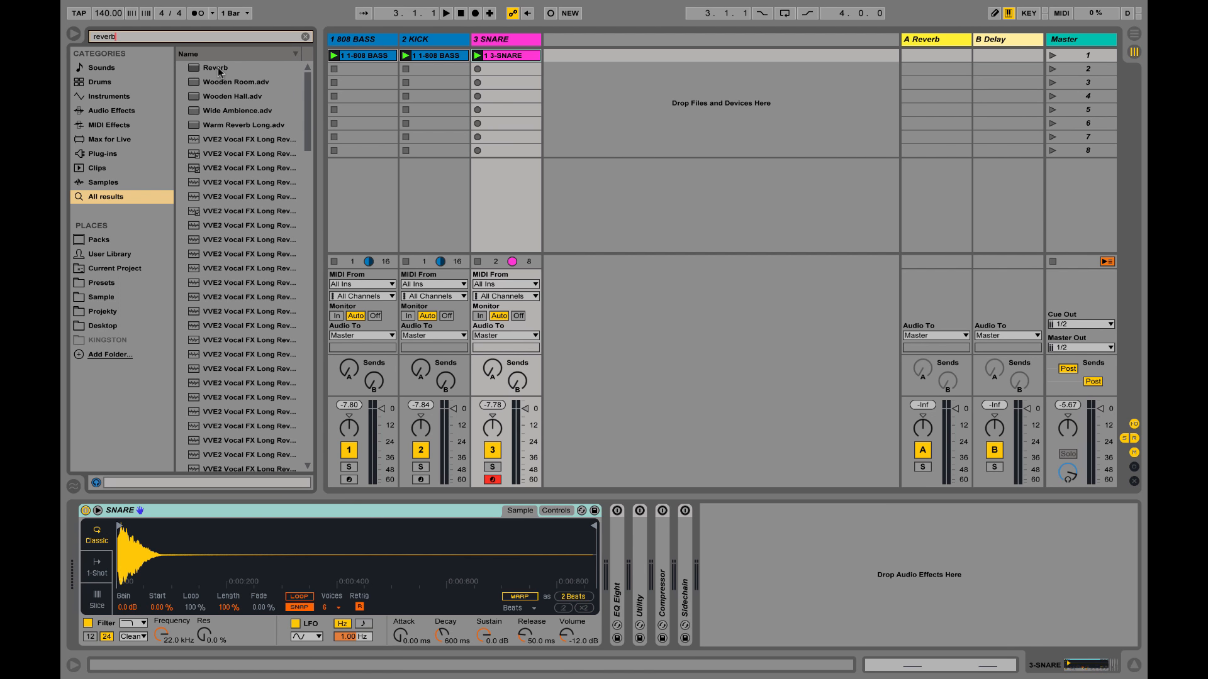
pyautogui.moveTo(217, 68)
pyautogui.mouseDown()
pyautogui.moveTo(681, 666)
pyautogui.moveTo(603, 600)
pyautogui.mouseUp()
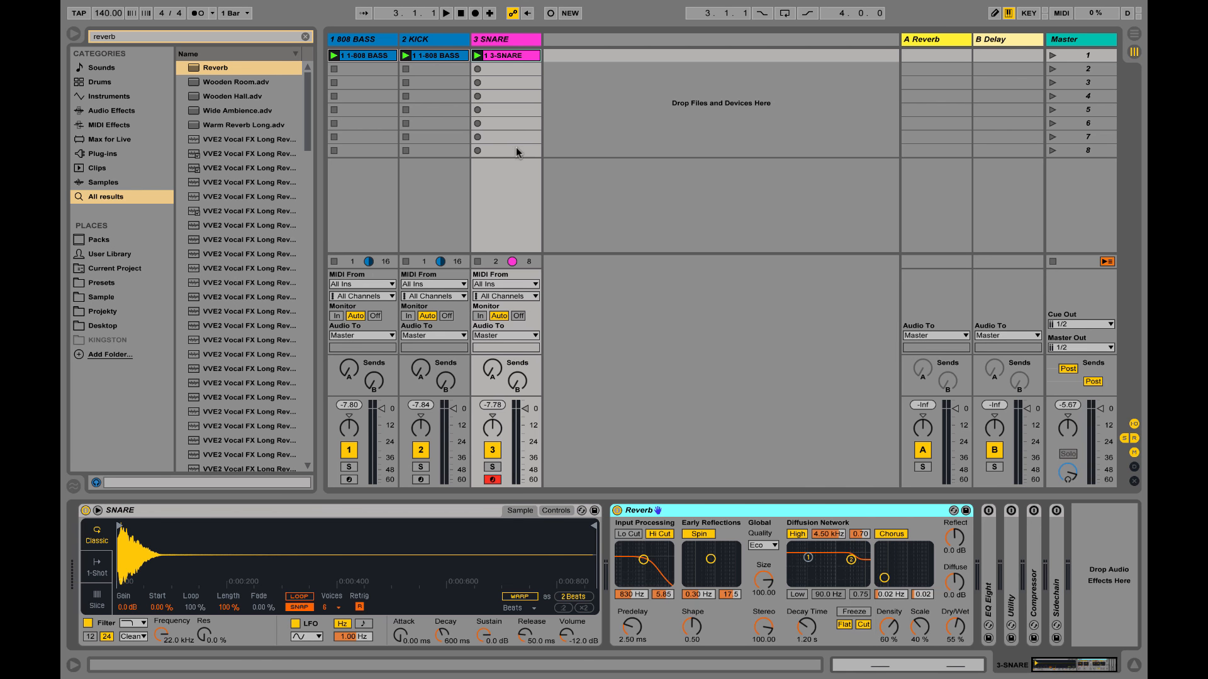
pyautogui.press('space')
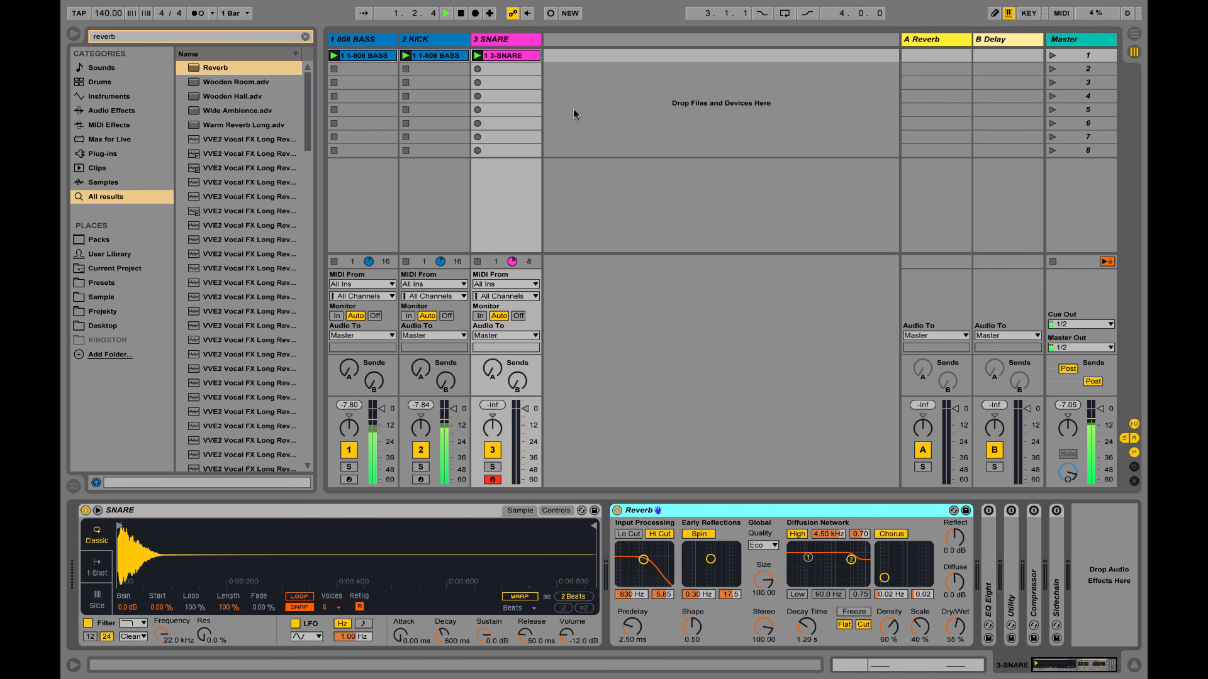
pyautogui.press('space')
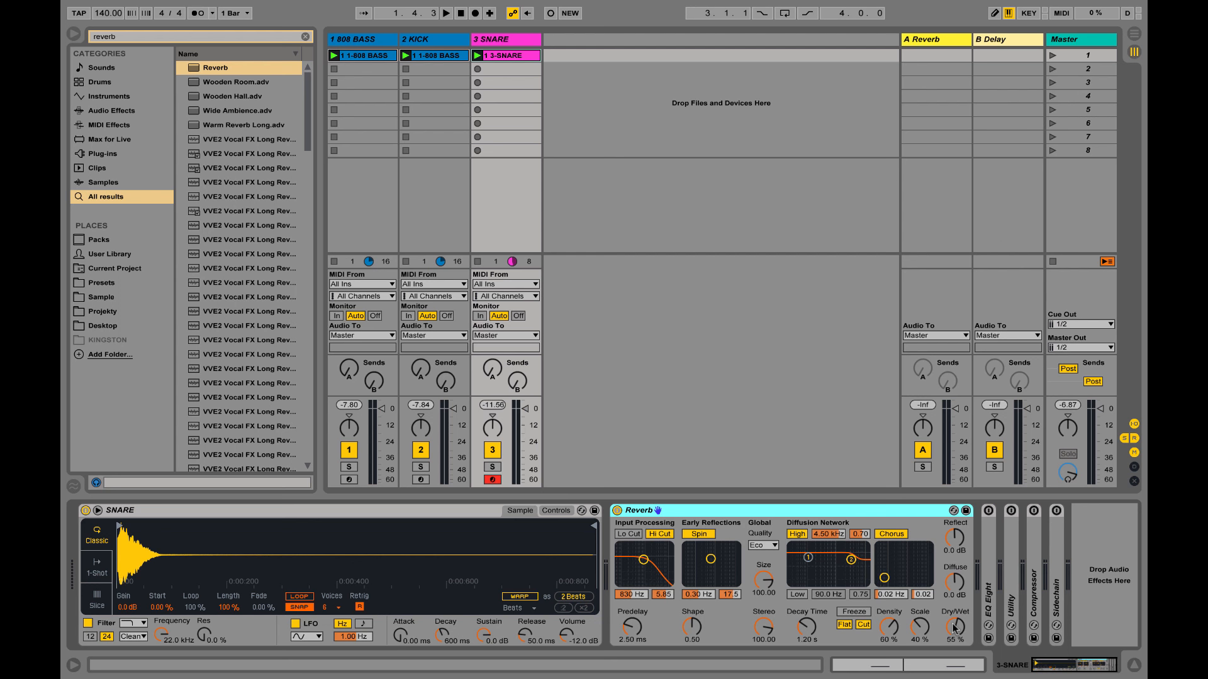
# Set the snare Reverb's Dry/Wet to 31% and play the beat to check it.
pyautogui.moveTo(953, 628); pyautogui.dragTo(953, 630)
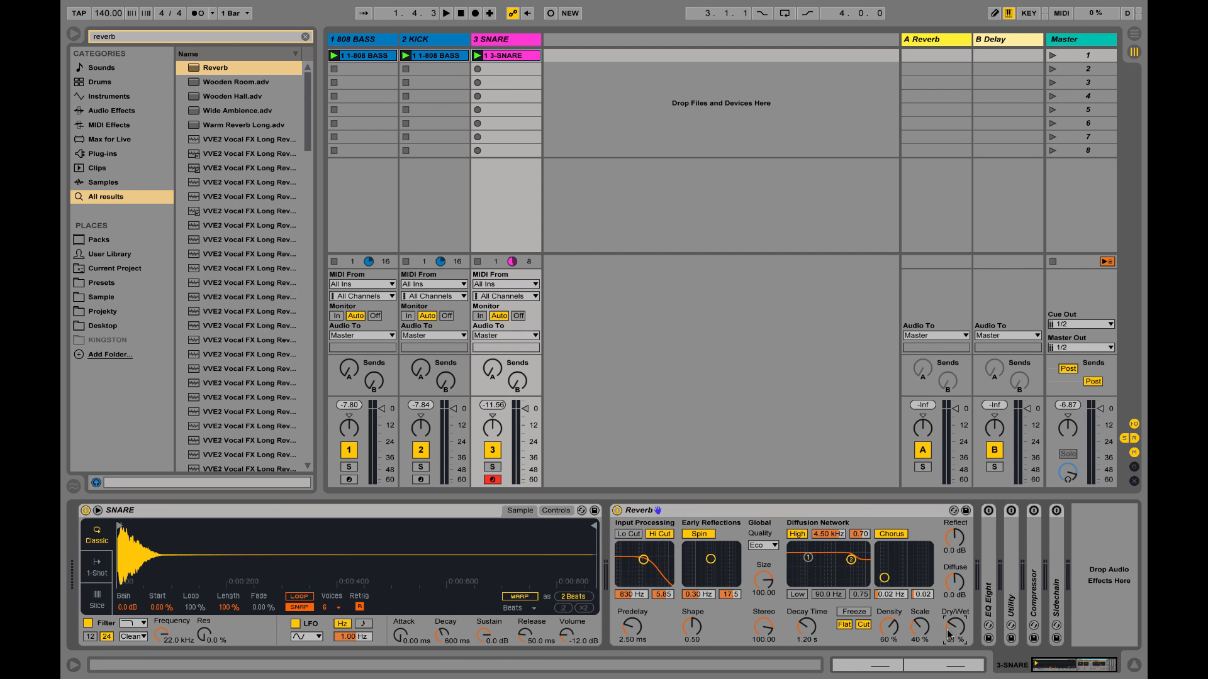
pyautogui.press('space')
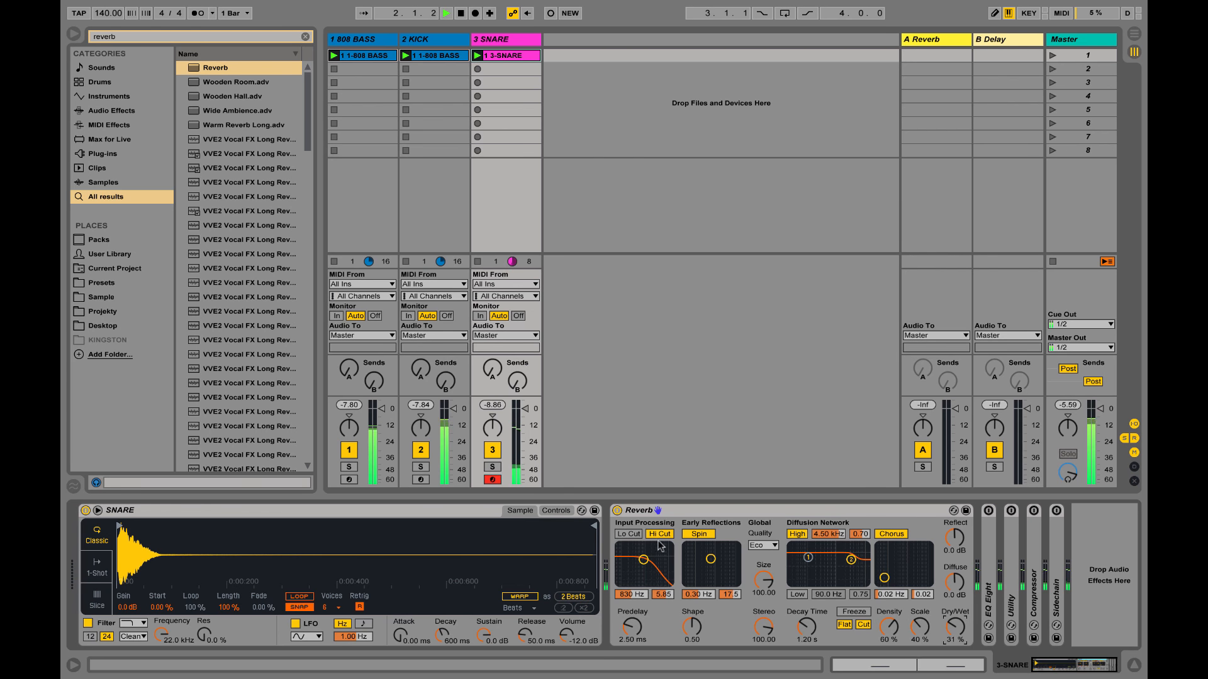
pyautogui.press('space')
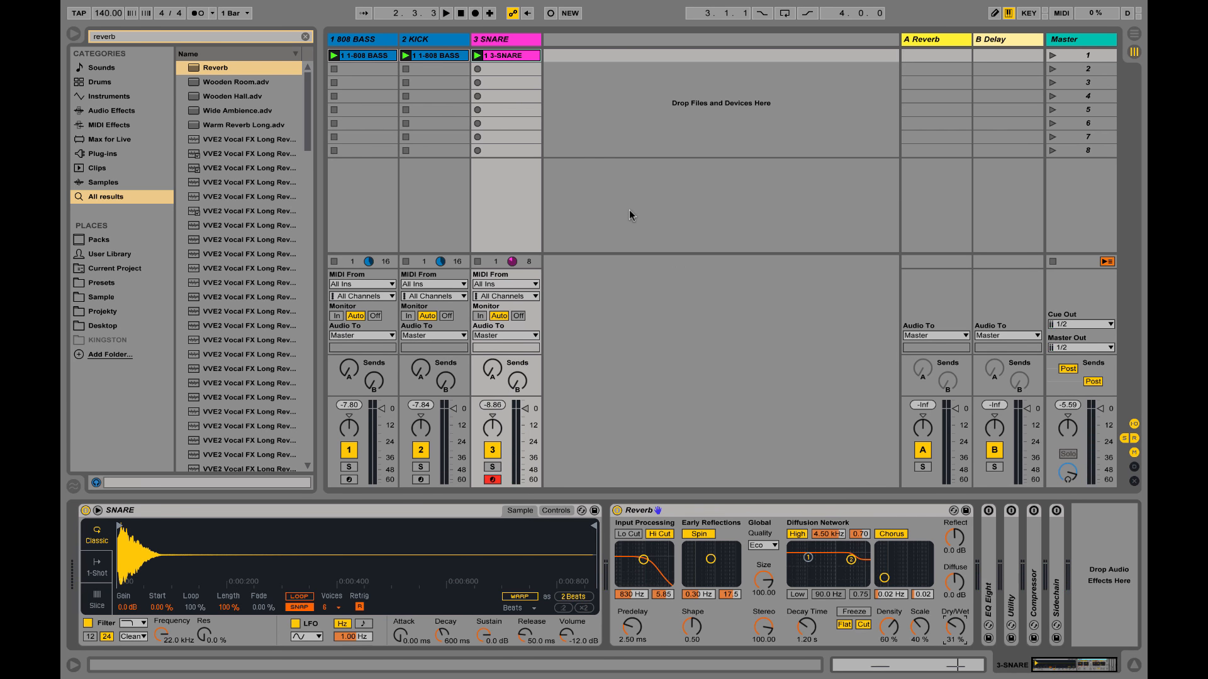
# Insert a new MIDI track after SNARE and load LEAD.wav from the sample folder into it.
pyautogui.rightClick(590, 93)
pyautogui.click(605, 110)
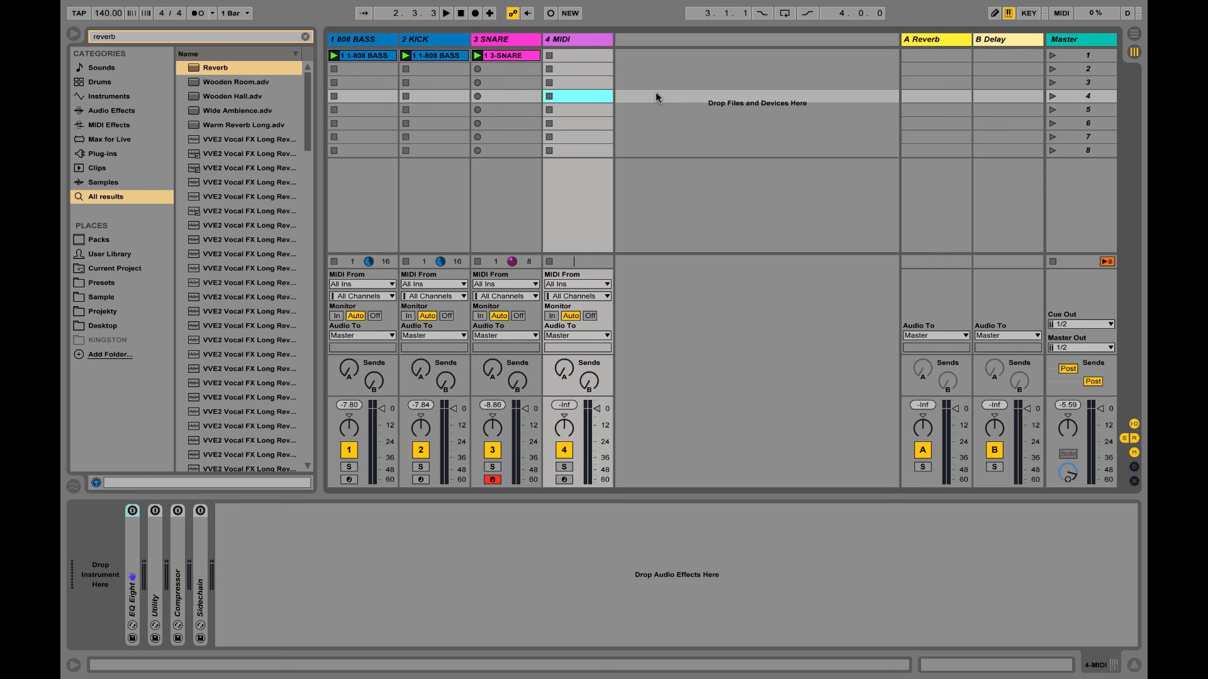
pyautogui.hotkey('ctrl', 'Left')
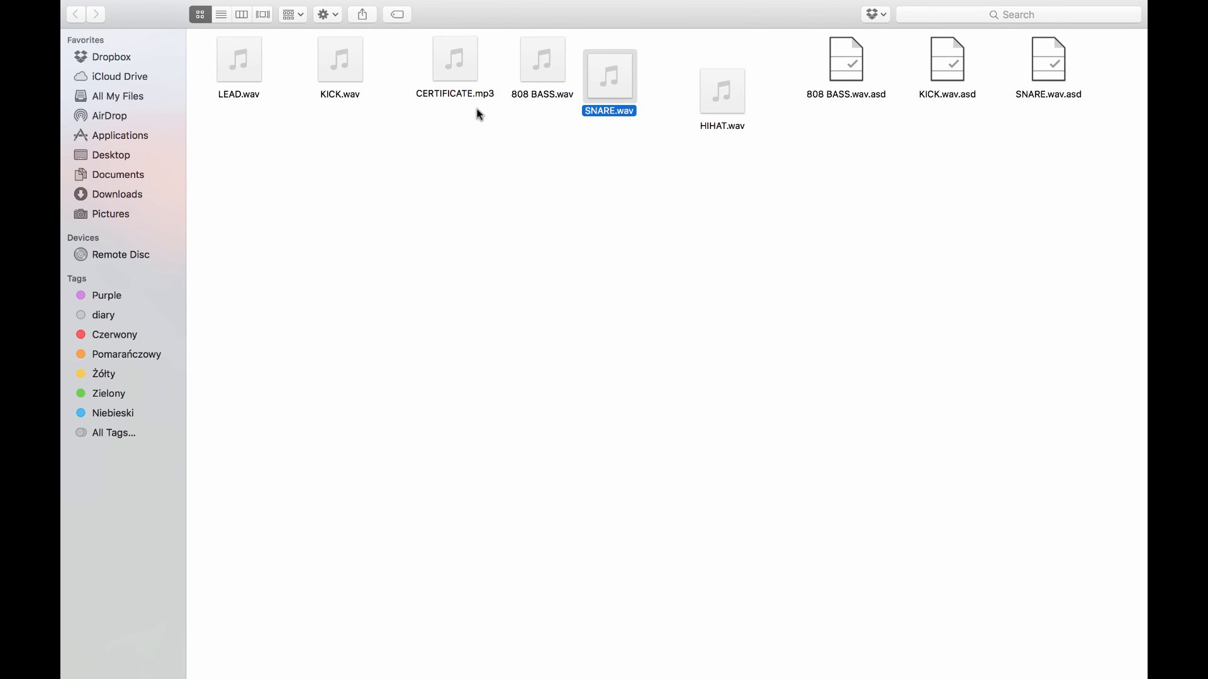
pyautogui.click(238, 94)
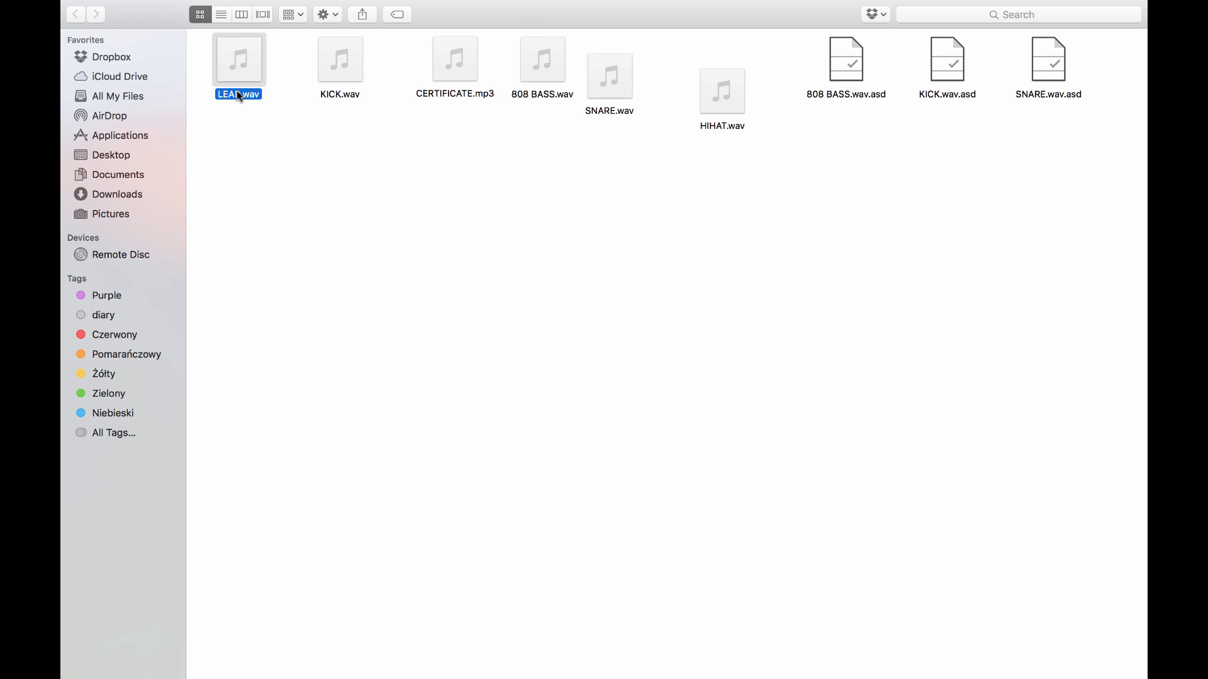
pyautogui.moveTo(236, 92); pyautogui.dragTo(96, 573)
pyautogui.hotkey('ctrl', 'Right')
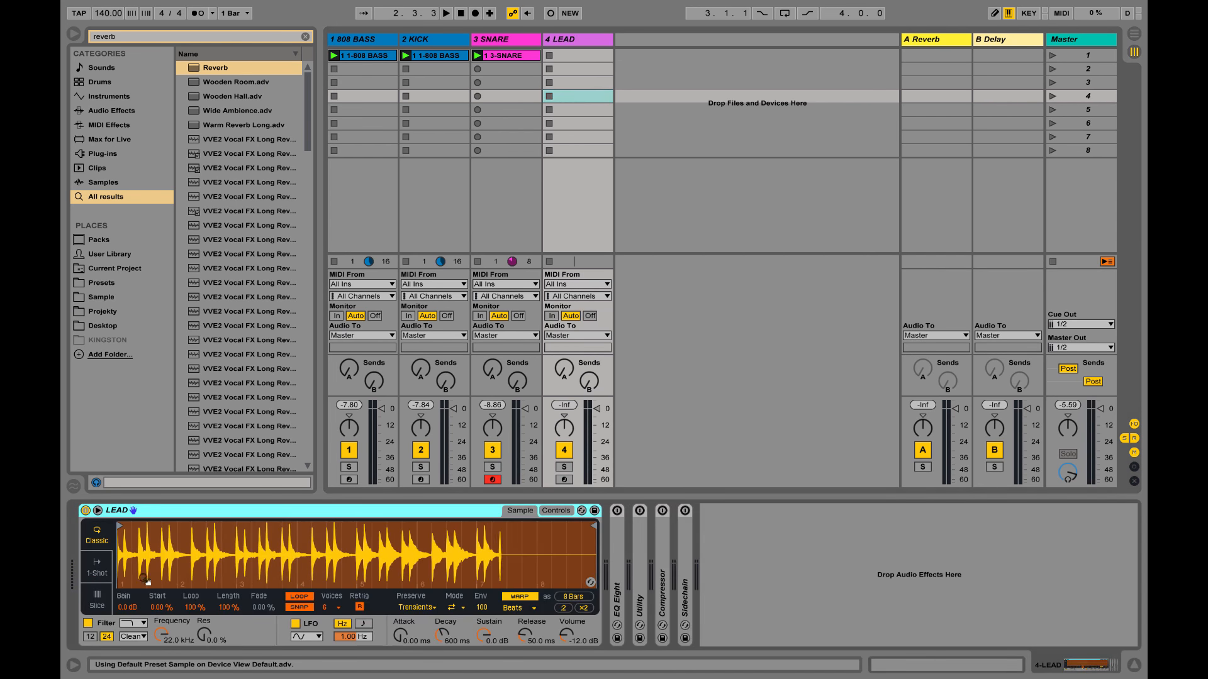
# Arm the LEAD track, shorten the sample's playback range to its first hit, and audition it.
pyautogui.click(565, 479)
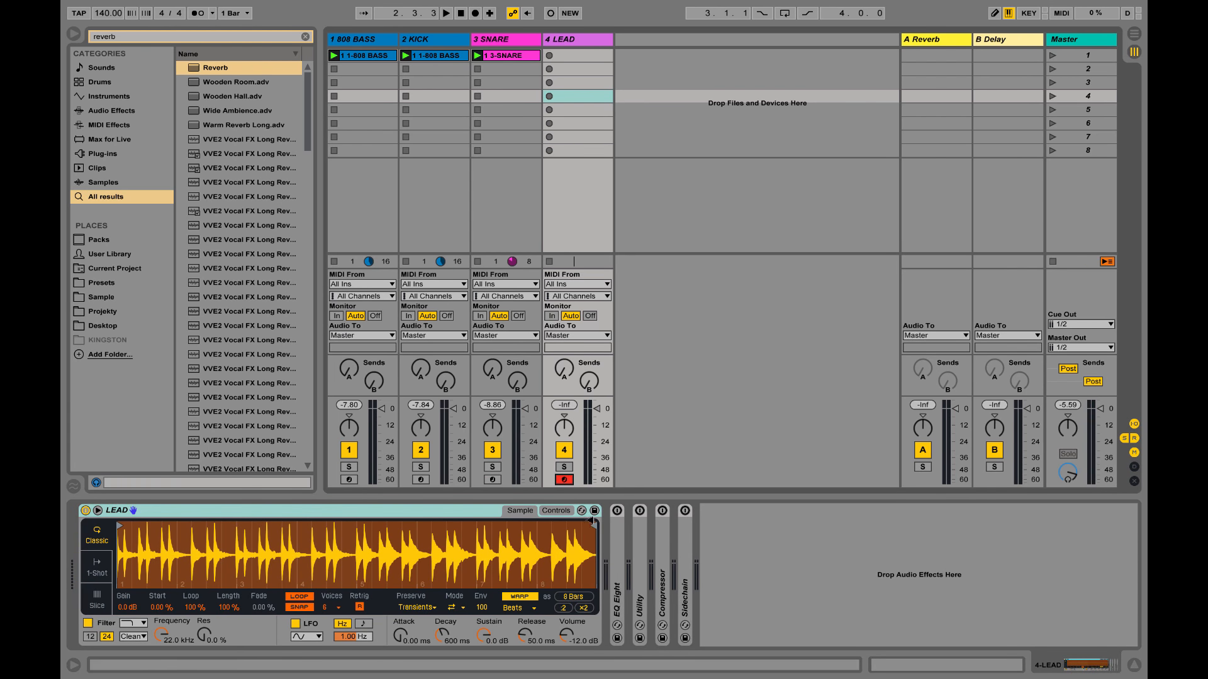
pyautogui.moveTo(591, 523)
pyautogui.mouseDown()
pyautogui.moveTo(117, 538)
pyautogui.moveTo(120, 629)
pyautogui.mouseUp()
pyautogui.press('a')
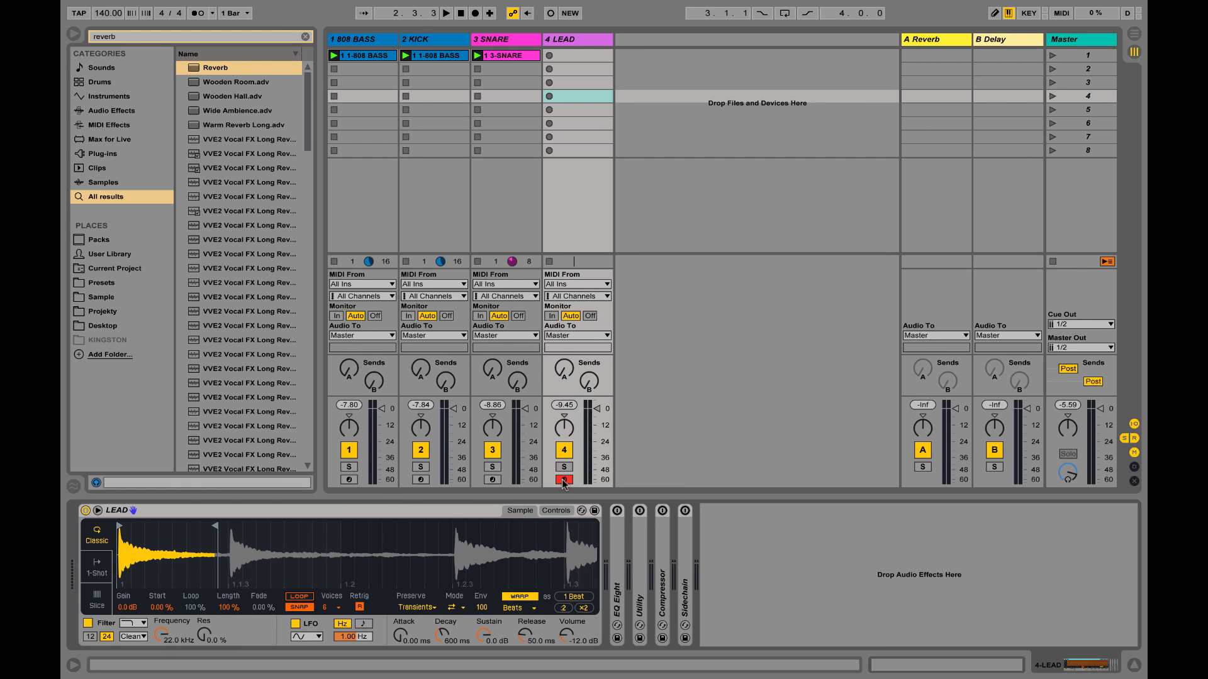
# Record a four-bar lead melody using notes from C3 to F3 in the LEAD track's first slot.
pyautogui.click(550, 55)
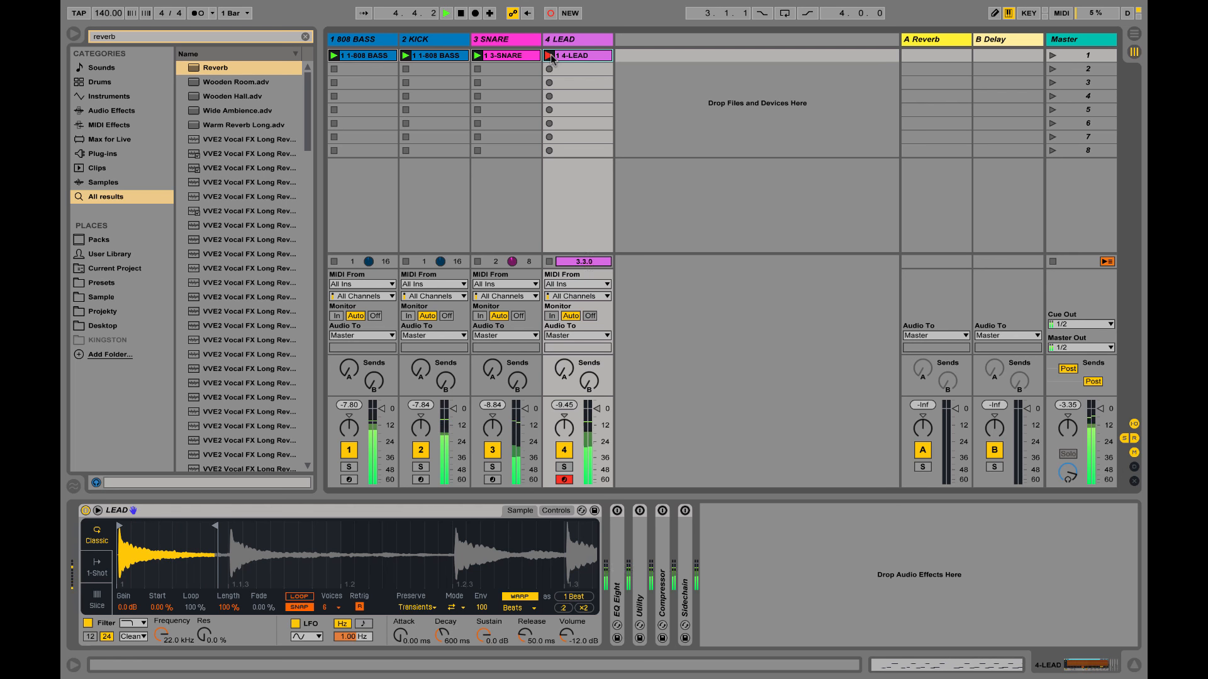
pyautogui.press('space')
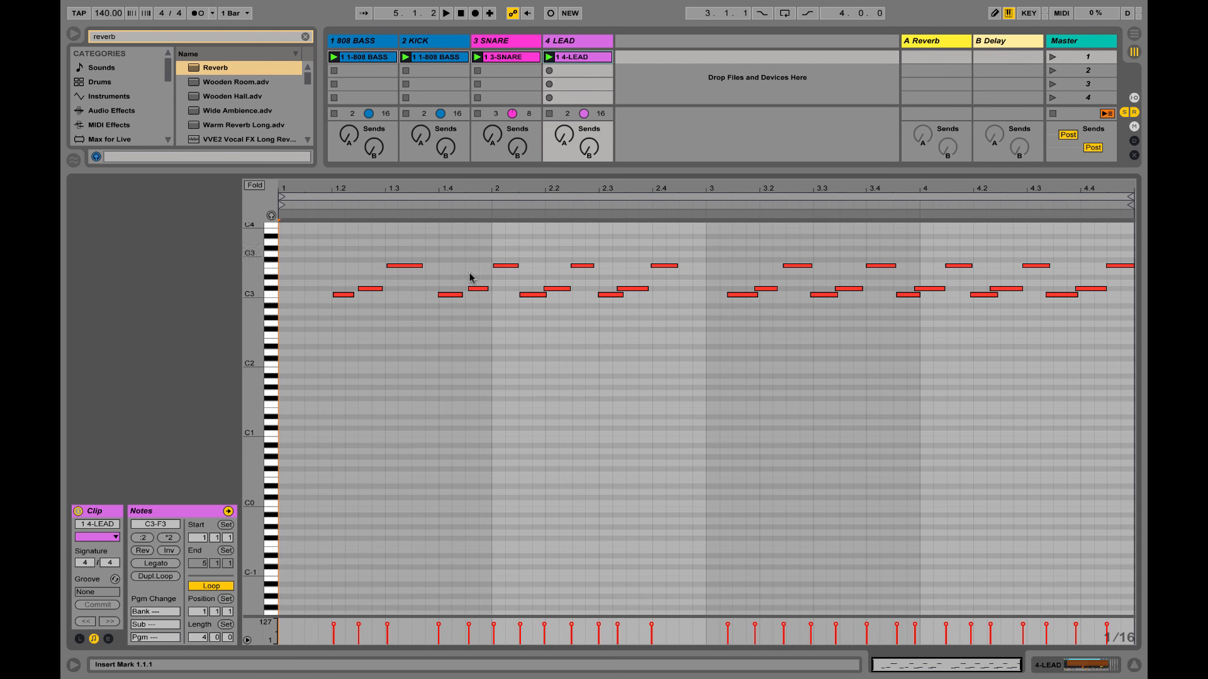
# Quantize all lead clip notes to a fixed 1/8 grid, play the result, and return to the track's devices.
pyautogui.hotkey('ctrl', 'a')
pyautogui.rightClick(566, 227)
pyautogui.click(624, 444)
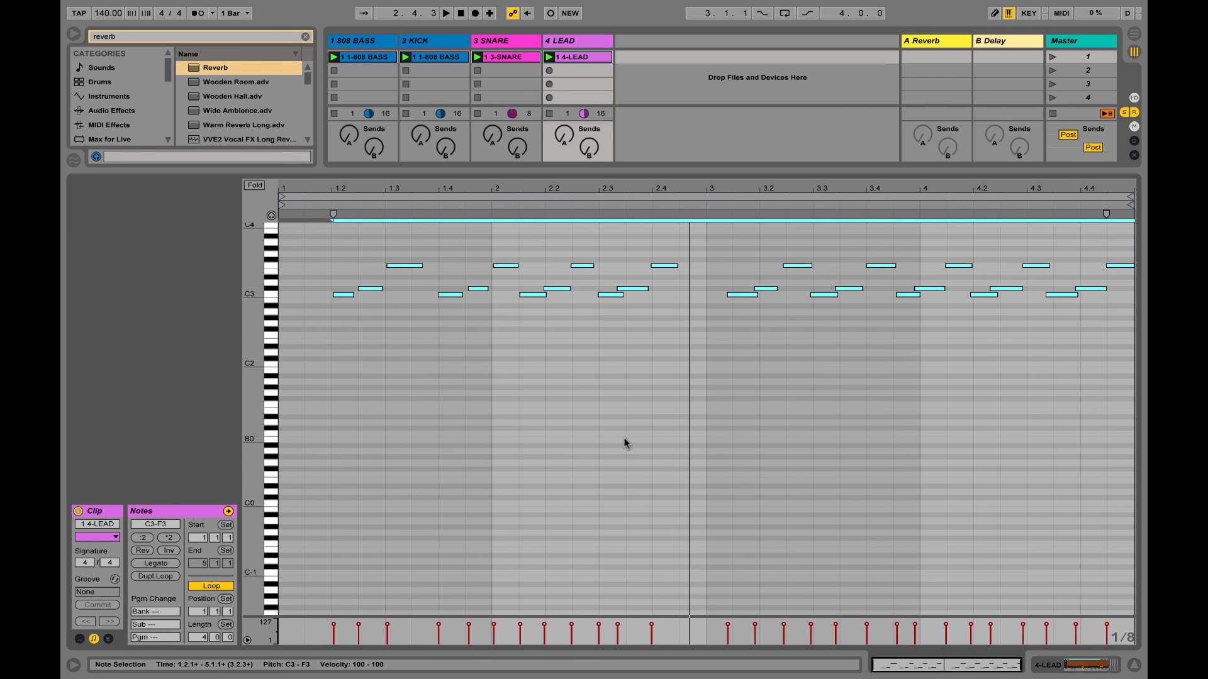
pyautogui.hotkey('ctrl', 'u')
pyautogui.press('space')
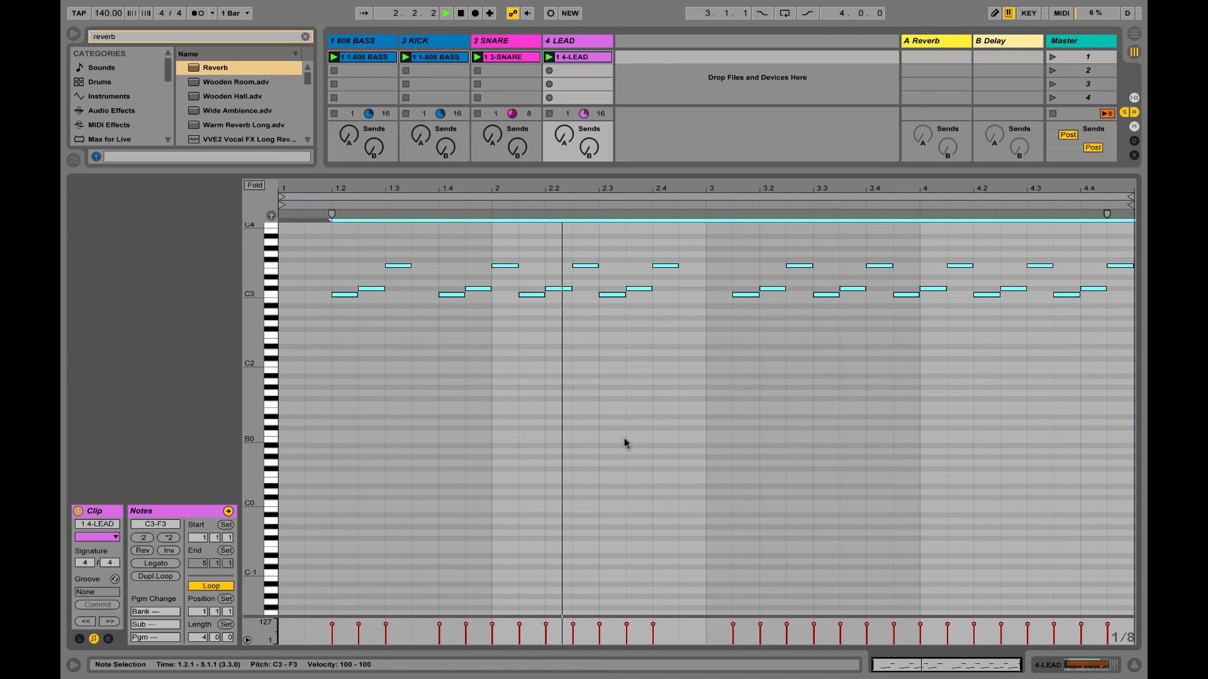
pyautogui.press('space')
pyautogui.hotkey('shift', 'Tab')
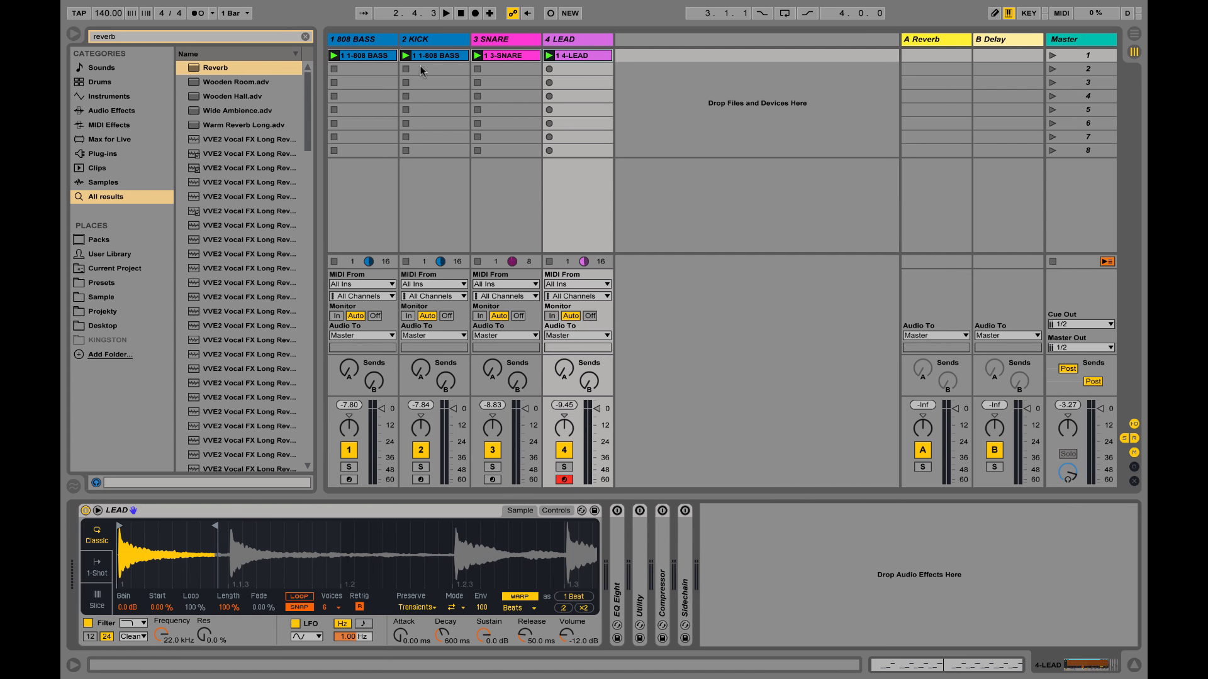
# Copy the Reverb from the SNARE track to the end of the LEAD track's device chain and play the beat.
pyautogui.click(485, 42)
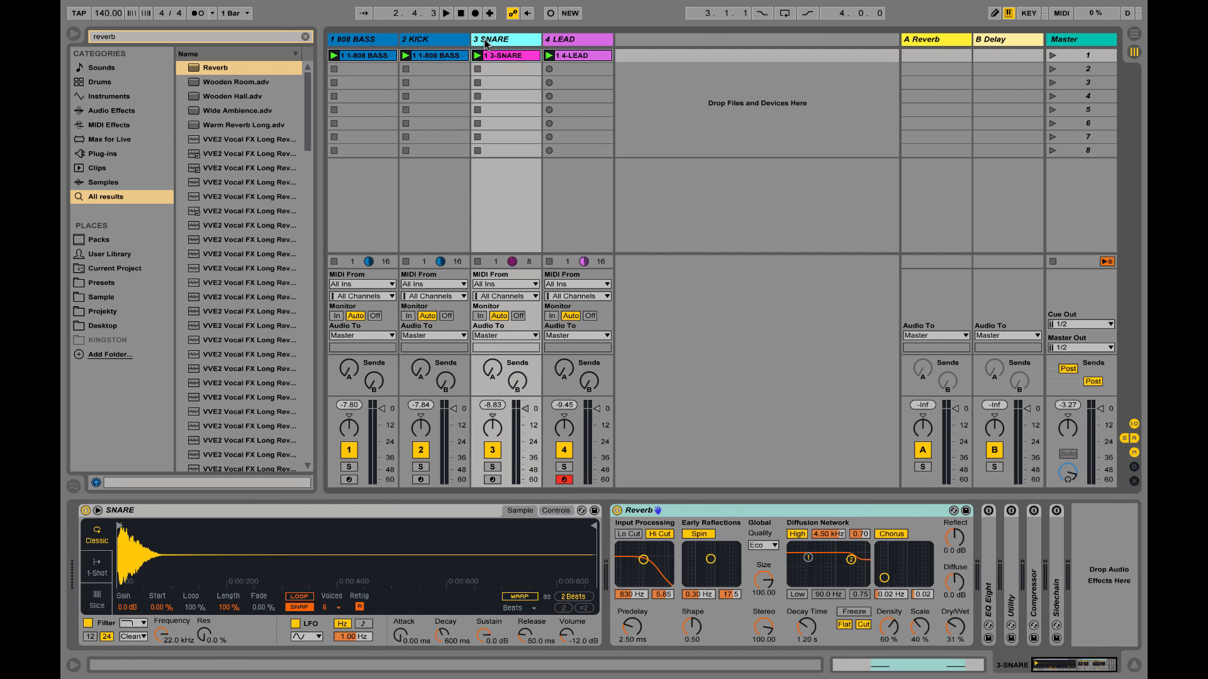
pyautogui.click(686, 508)
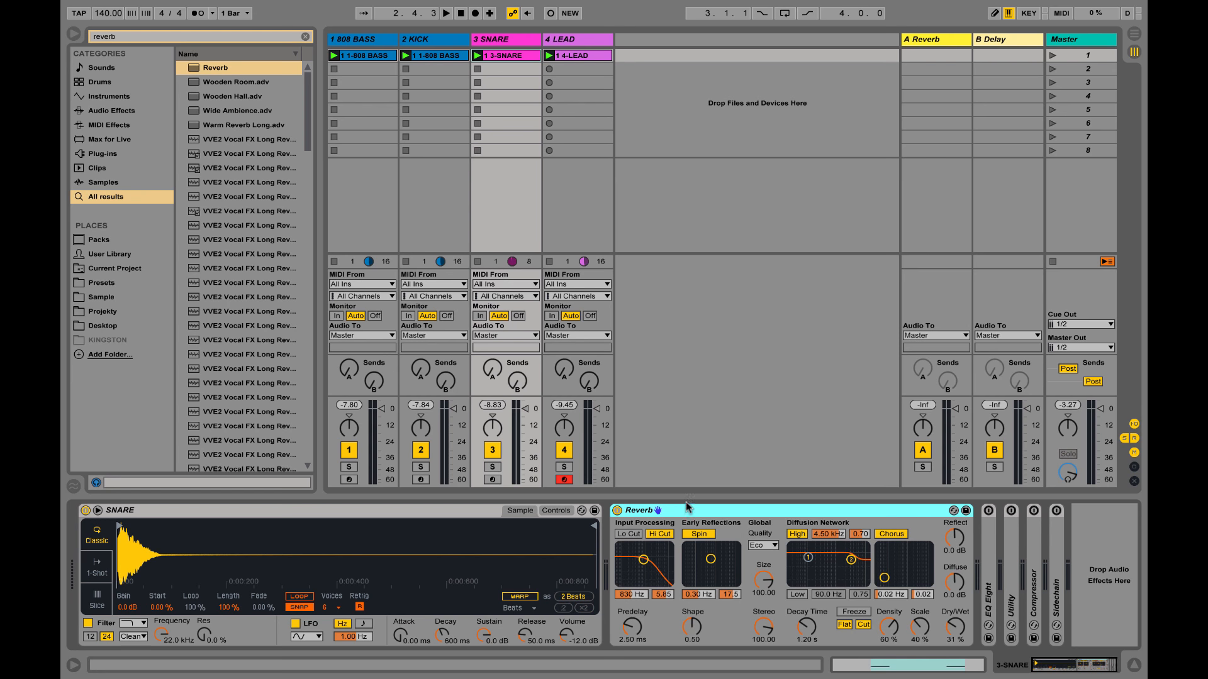
pyautogui.click(562, 39)
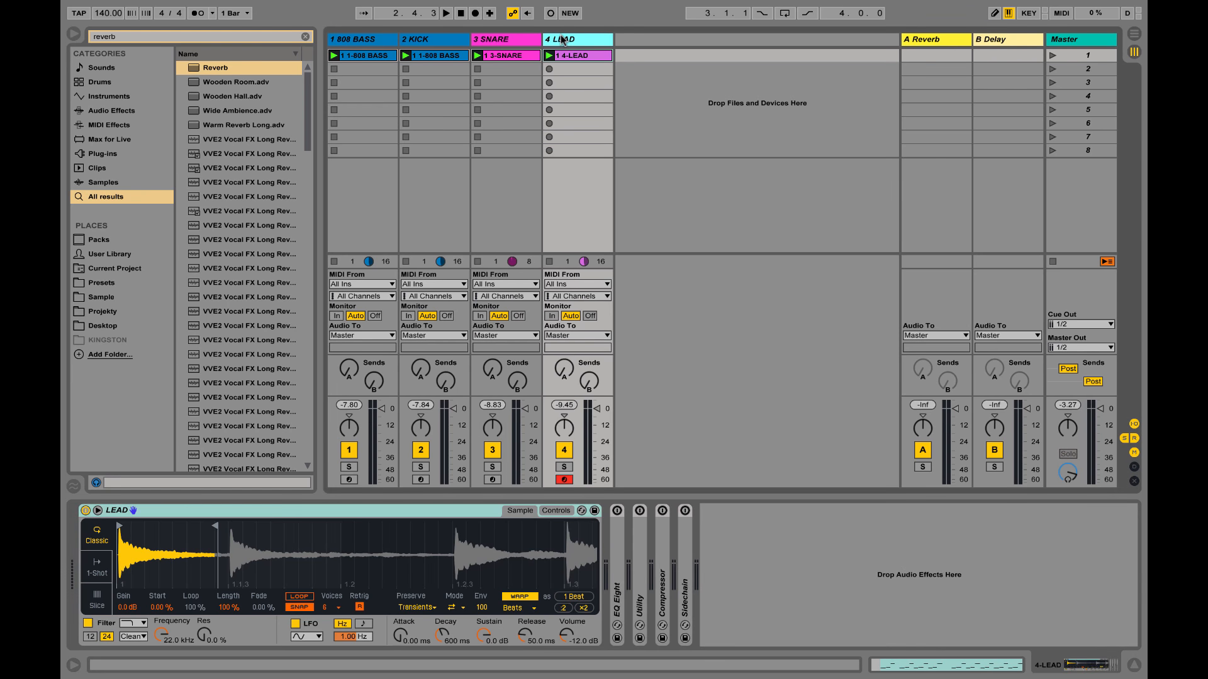
pyautogui.click(728, 542)
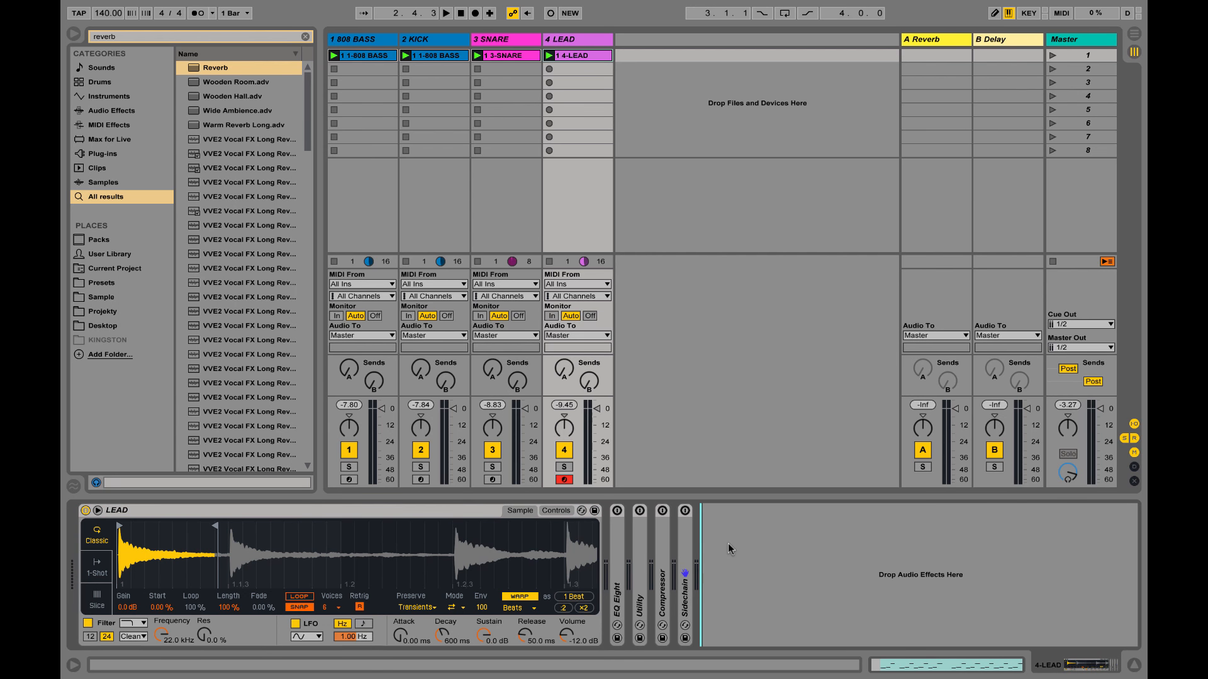
pyautogui.press('Return')
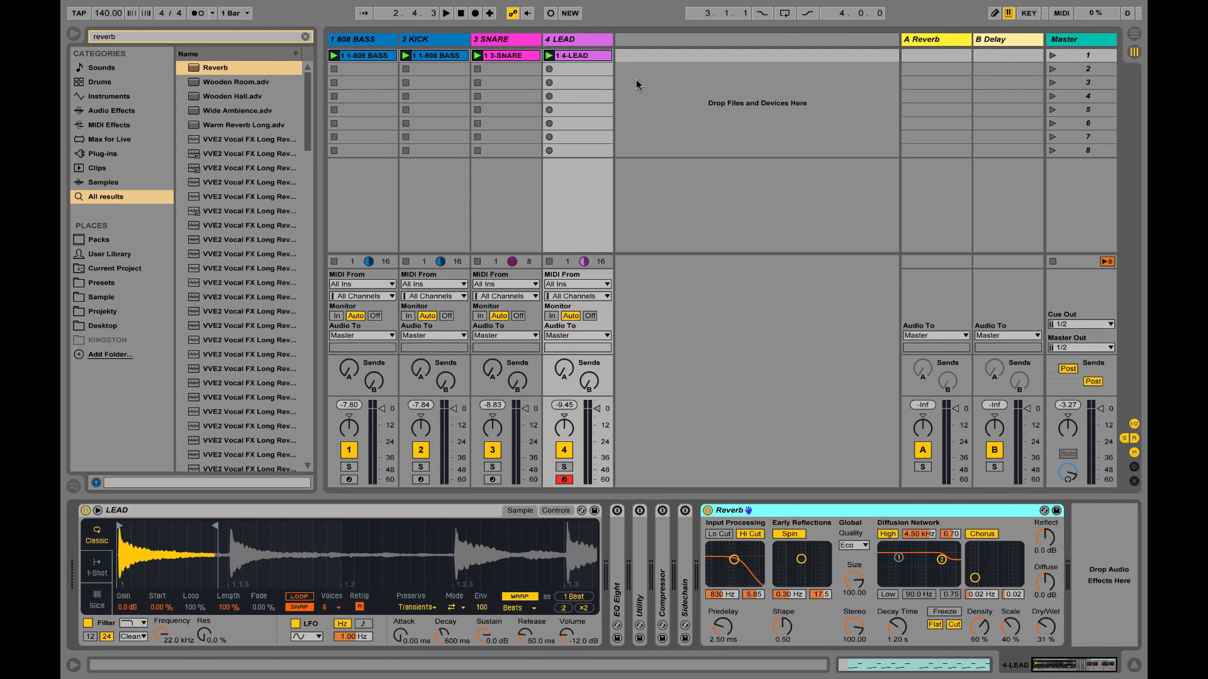
pyautogui.press('space')
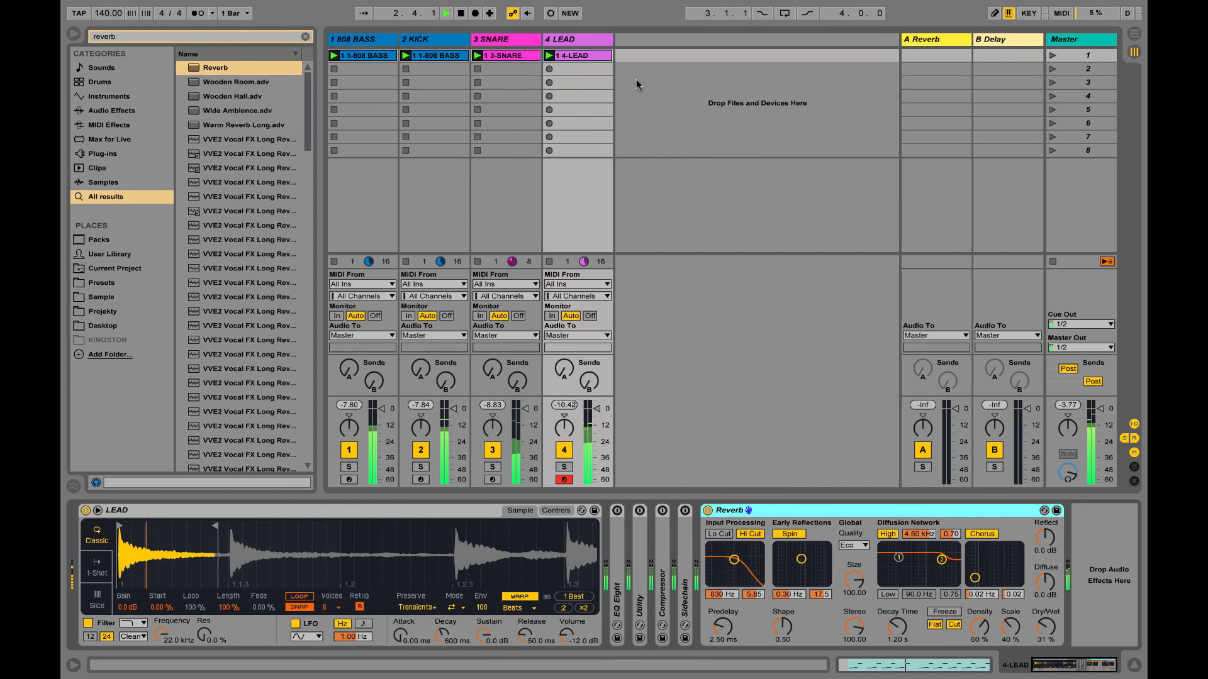
# Set the LEAD track's Reverb to a 2.64 s decay time and 36% dry/wet, auditioning the beat between adjustments.
pyautogui.press('space')
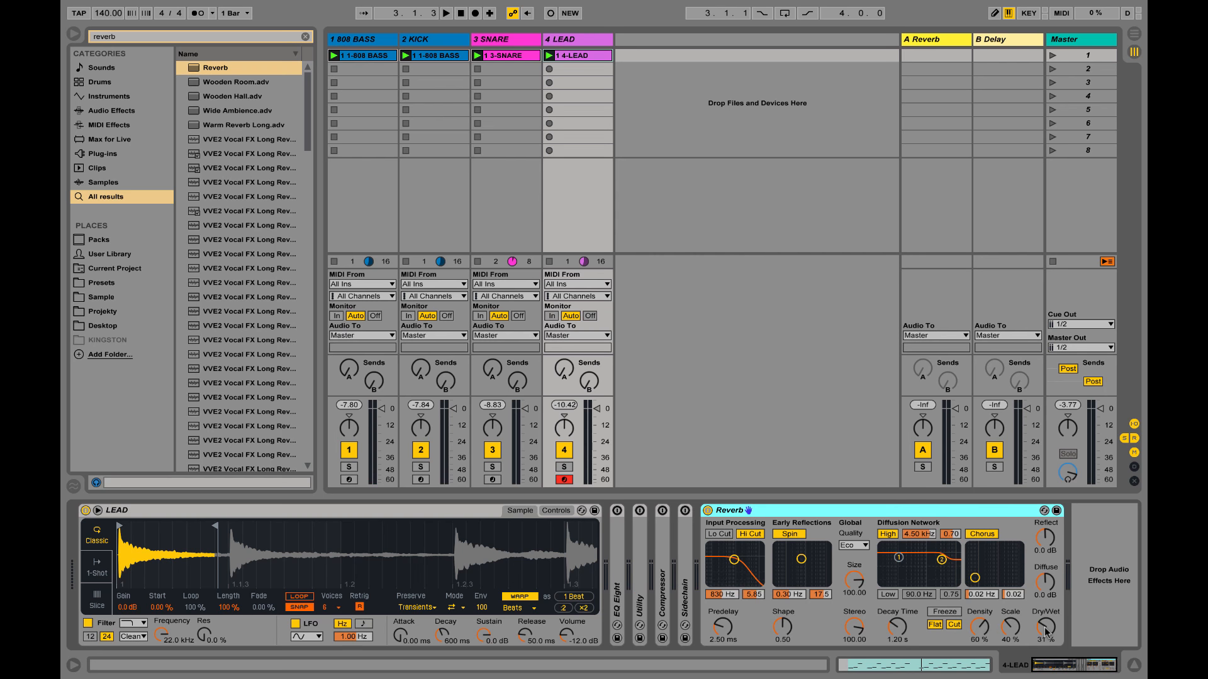
pyautogui.moveTo(1046, 632); pyautogui.dragTo(1047, 607)
pyautogui.press('space')
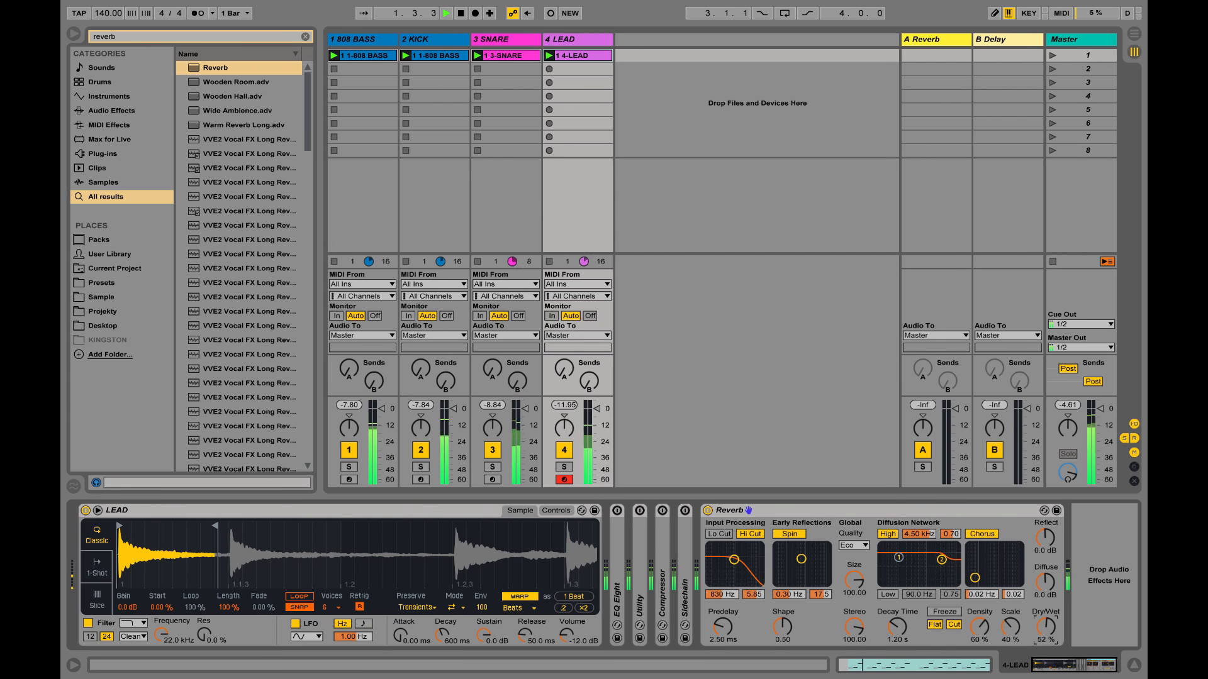
pyautogui.press('space')
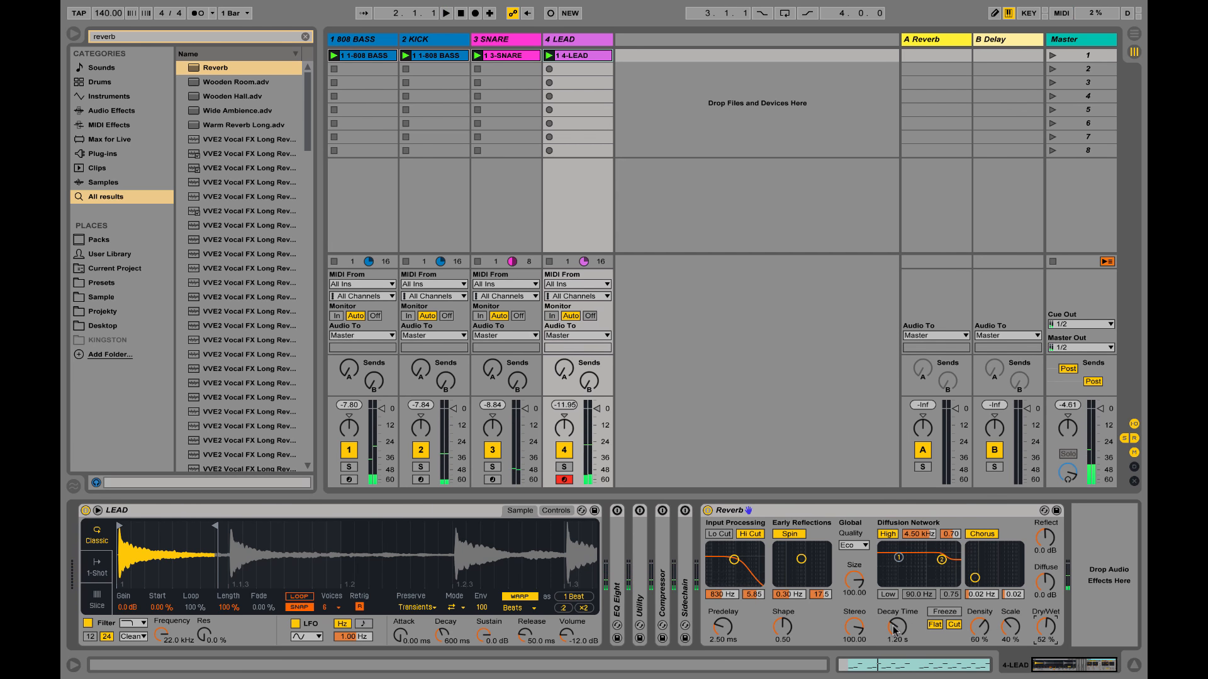
pyautogui.click(894, 628)
pyautogui.press('space')
pyautogui.moveTo(1046, 626); pyautogui.dragTo(1046, 645)
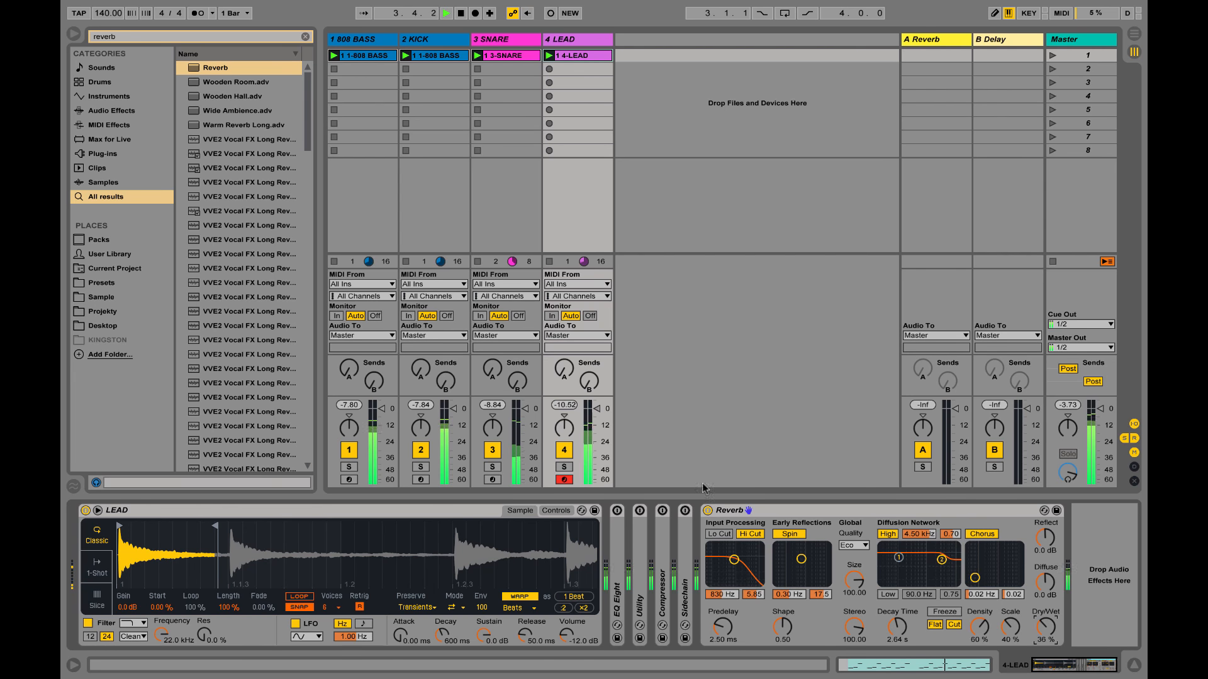
pyautogui.press('space')
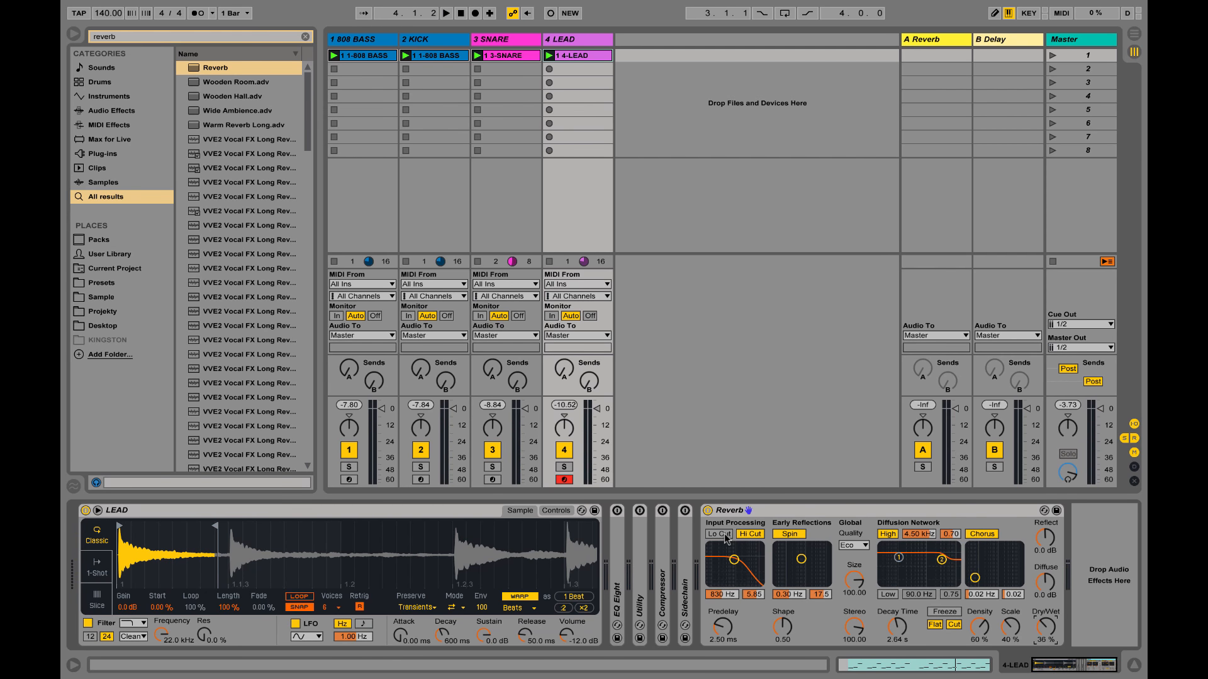
# Switch the Reverb's input filter from high cut to low cut at 2.31 kHz with width 4.04, and audition the LEAD track soloed.
pyautogui.click(725, 536)
pyautogui.click(746, 535)
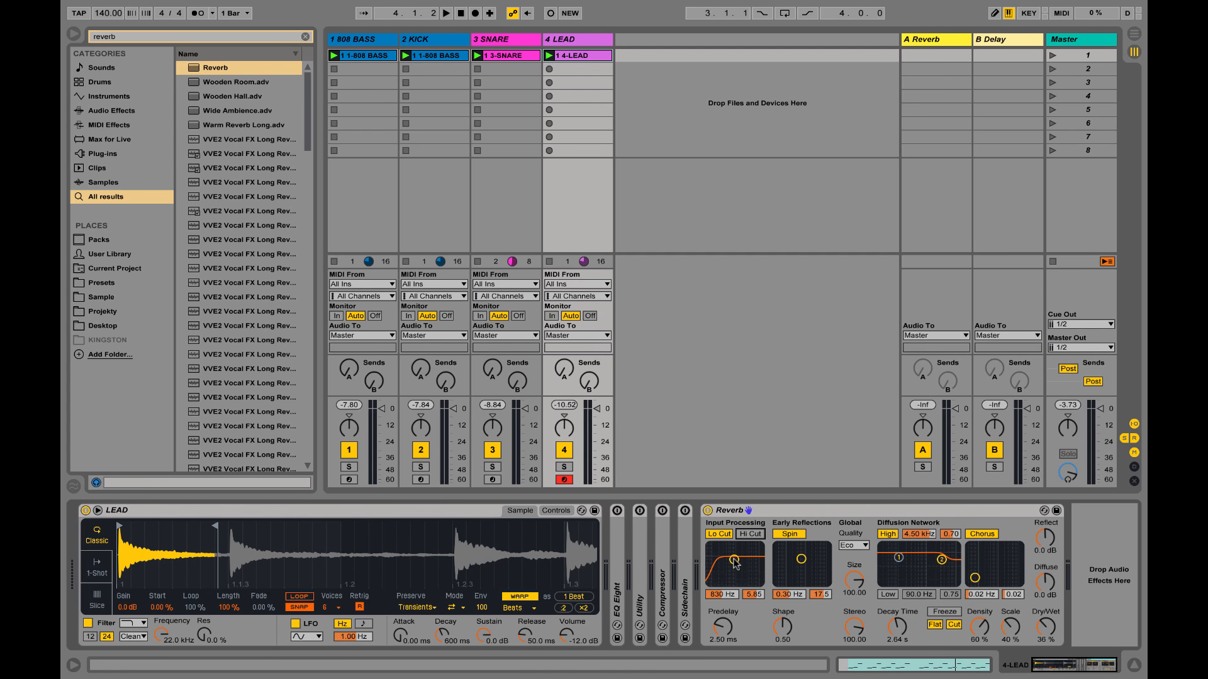
pyautogui.moveTo(733, 560); pyautogui.dragTo(743, 567)
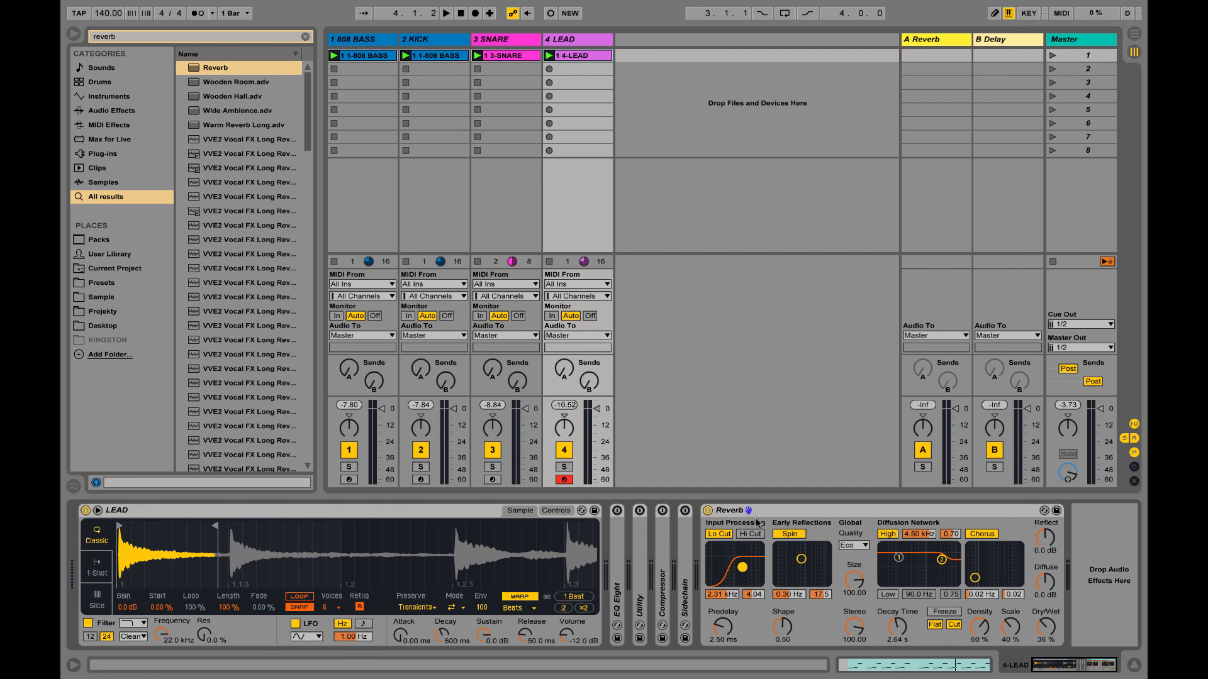
pyautogui.press('space')
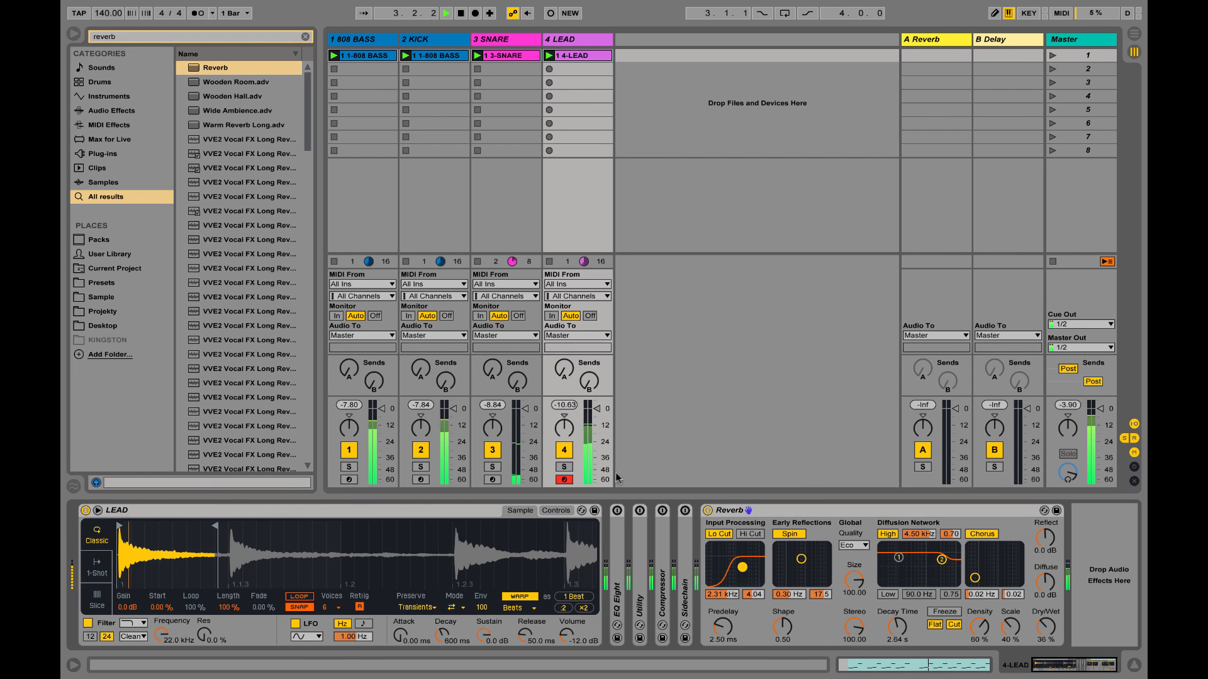
pyautogui.click(565, 467)
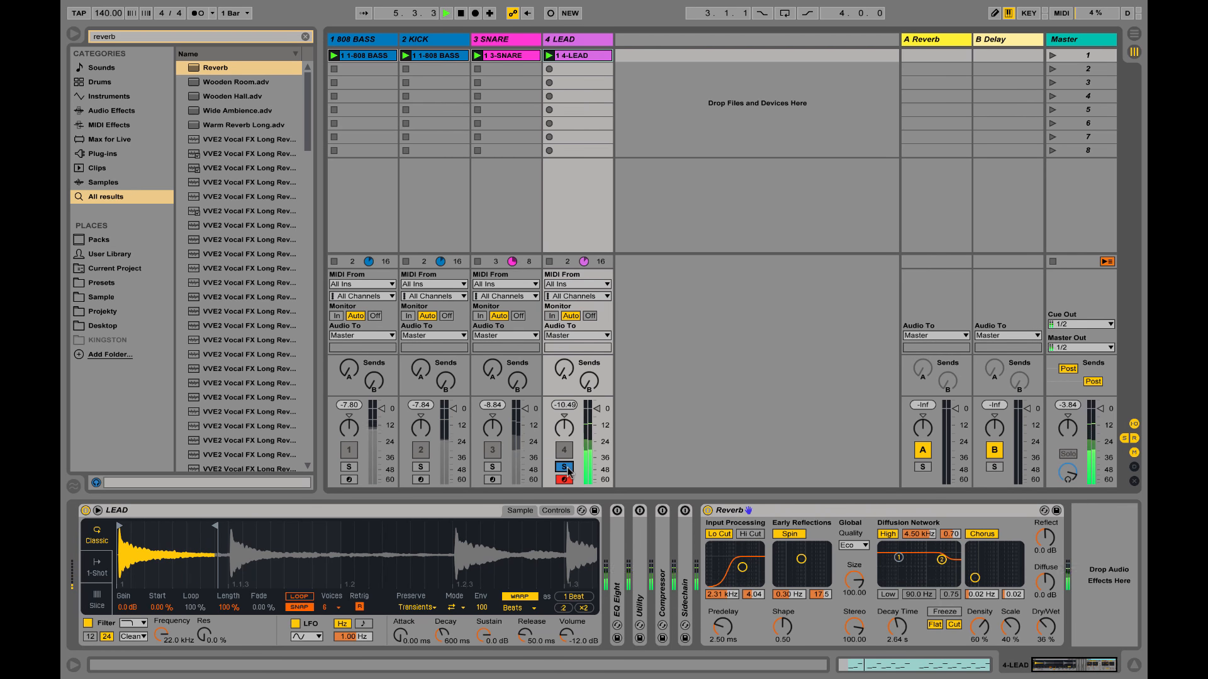
pyautogui.click(565, 468)
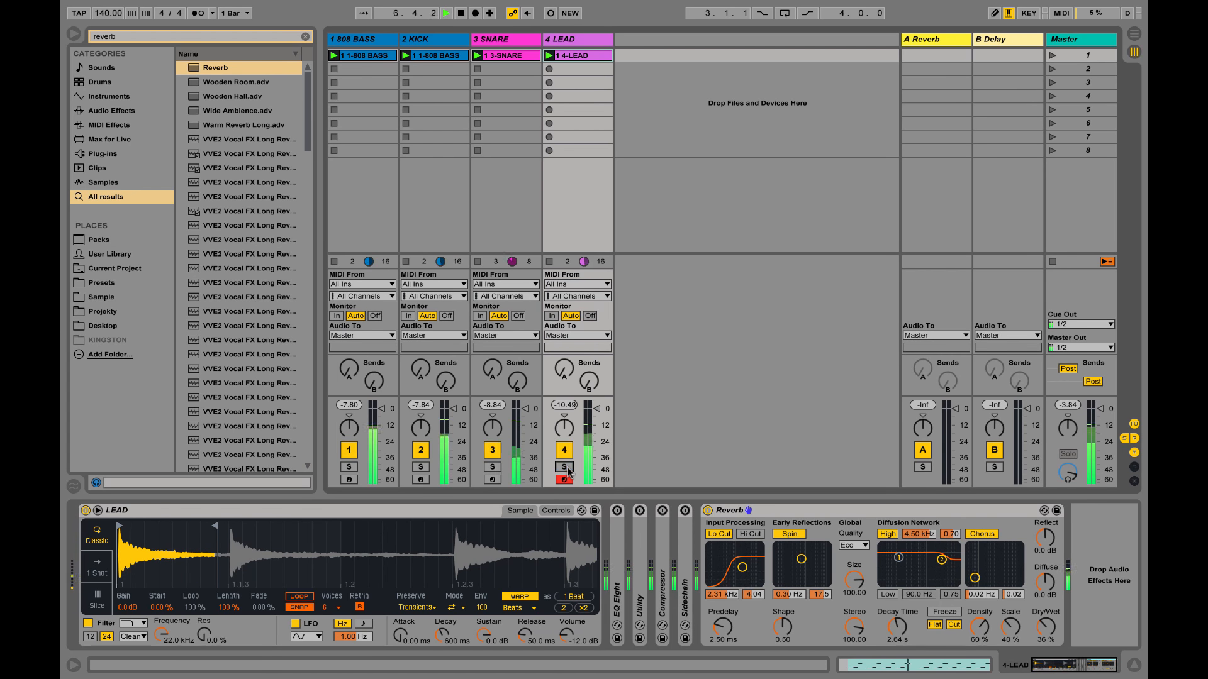
# Insert a new MIDI track after LEAD and load HIHAT.wav from the Finder sample folder as its instrument.
pyautogui.hotkey('ctrl', 'Left')
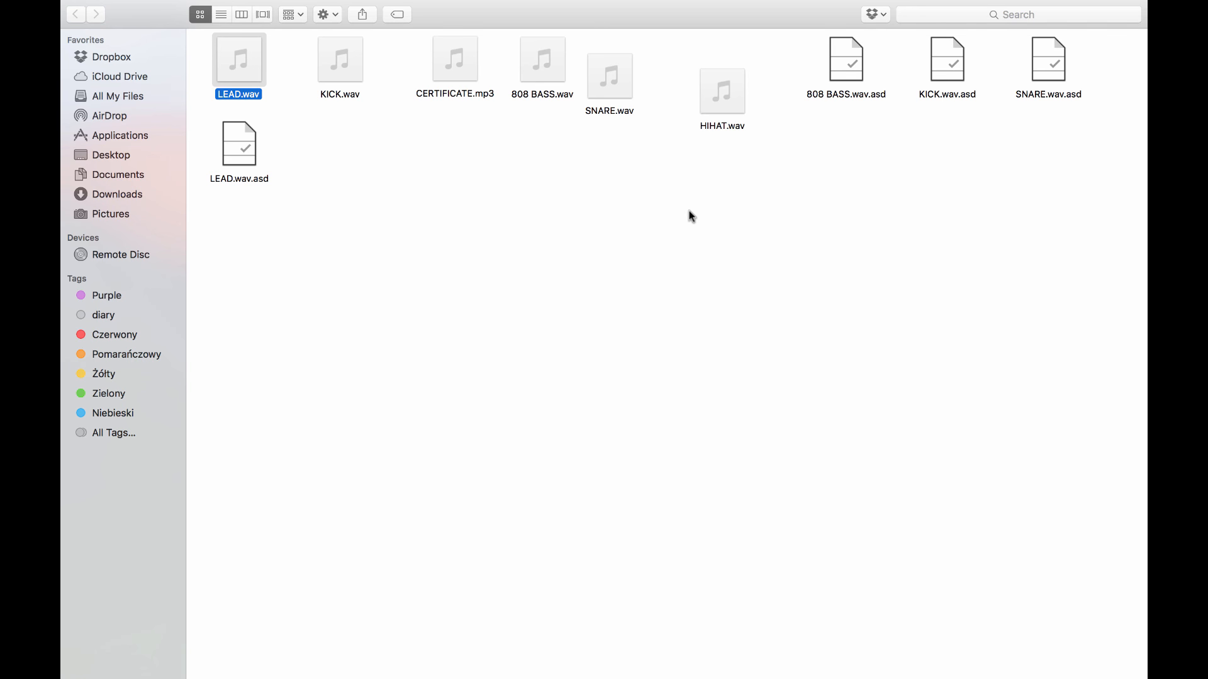
pyautogui.hotkey('ctrl', 'Right')
pyautogui.rightClick(652, 100)
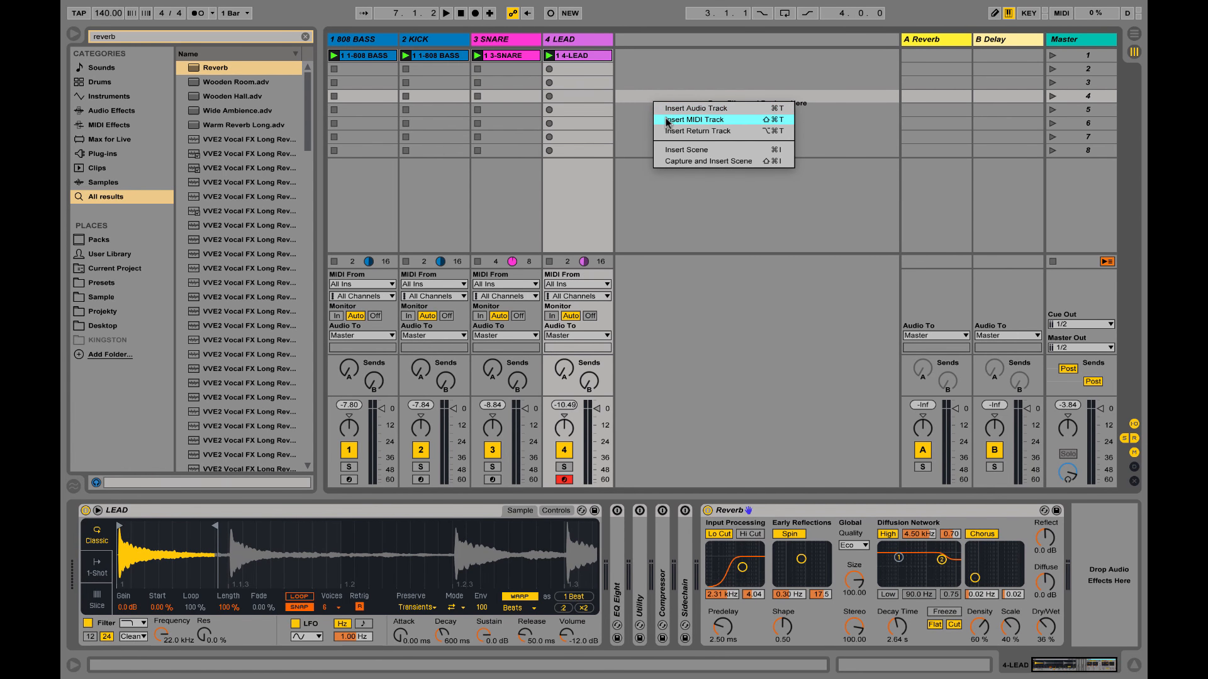
pyautogui.click(692, 120)
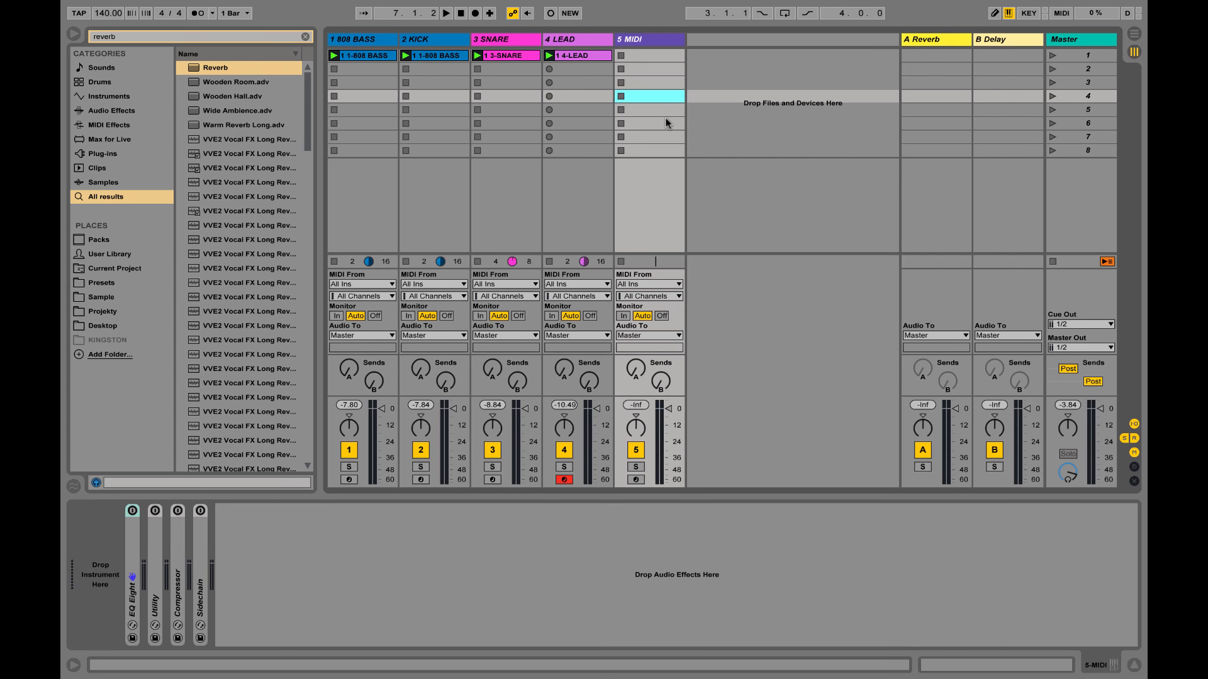
pyautogui.hotkey('ctrl', 'Left')
pyautogui.moveTo(728, 125); pyautogui.dragTo(104, 572)
pyautogui.hotkey('ctrl', 'Right')
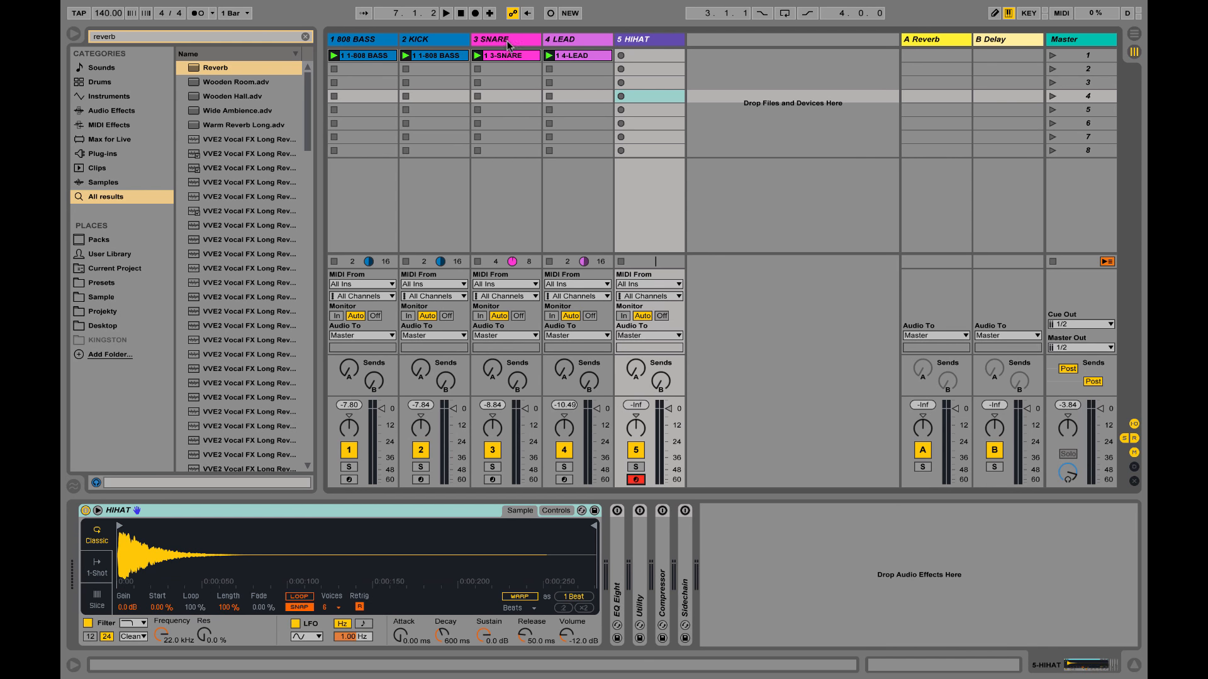
# Find the Arpeggiator in the browser and add it before the HIHAT instrument with a 1/12 rate.
pyautogui.click(129, 36)
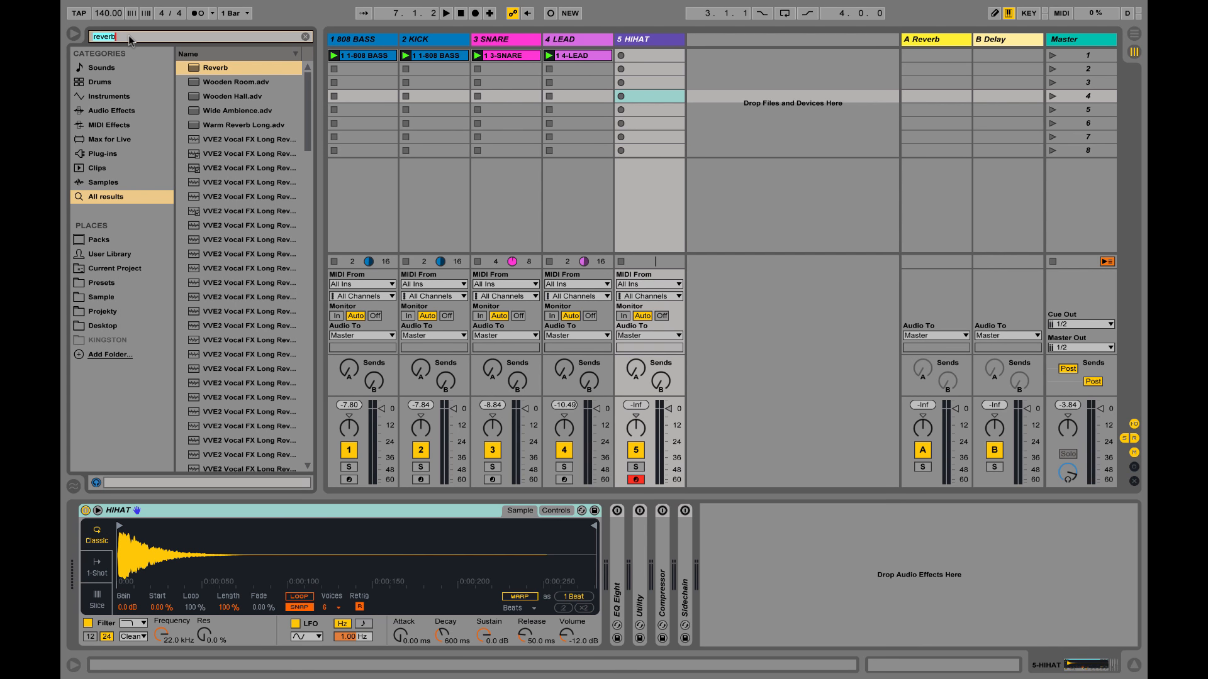
pyautogui.press('BackSpace')
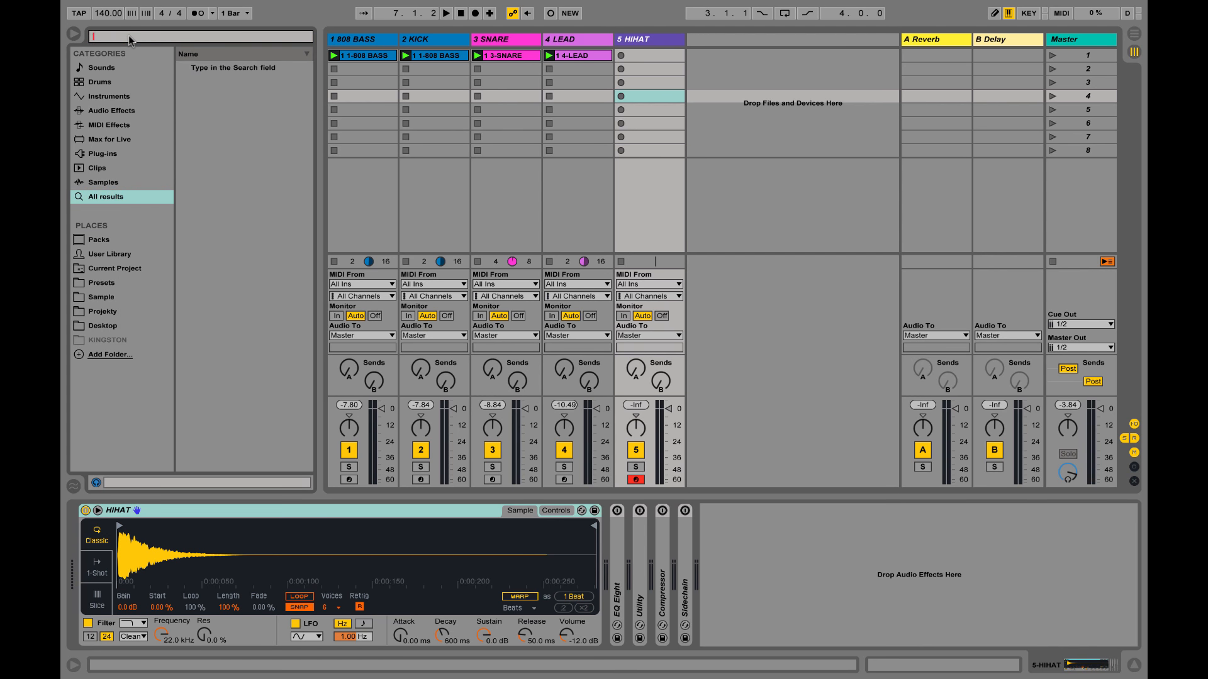
pyautogui.write('arpeg')
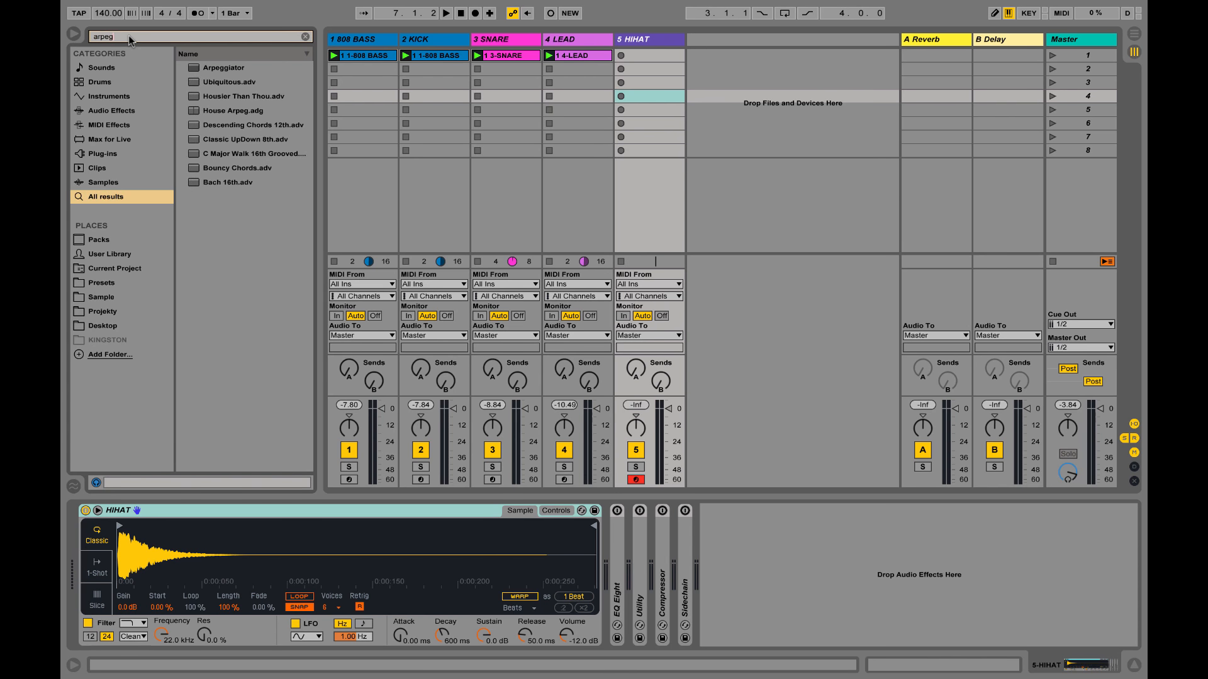
pyautogui.doubleClick(242, 69)
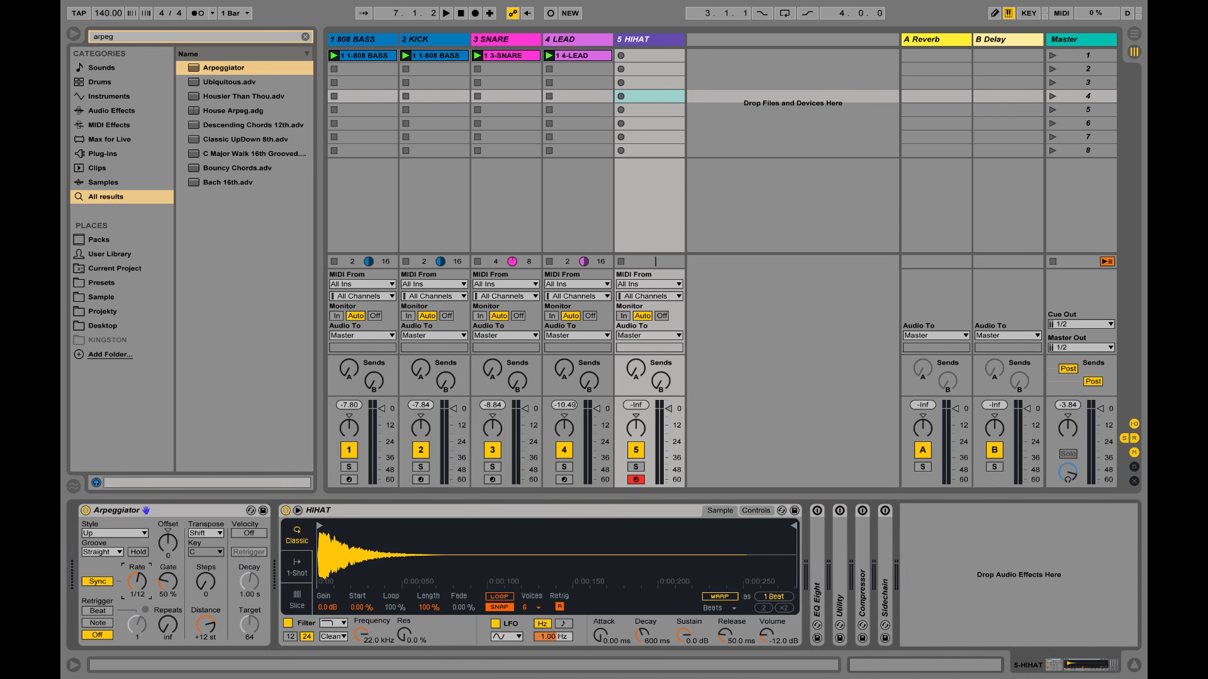
# Record a four-bar hi-hat clip of one held note in the HIHAT track's first slot, and stop playback.
pyautogui.press('a')
pyautogui.click(621, 56)
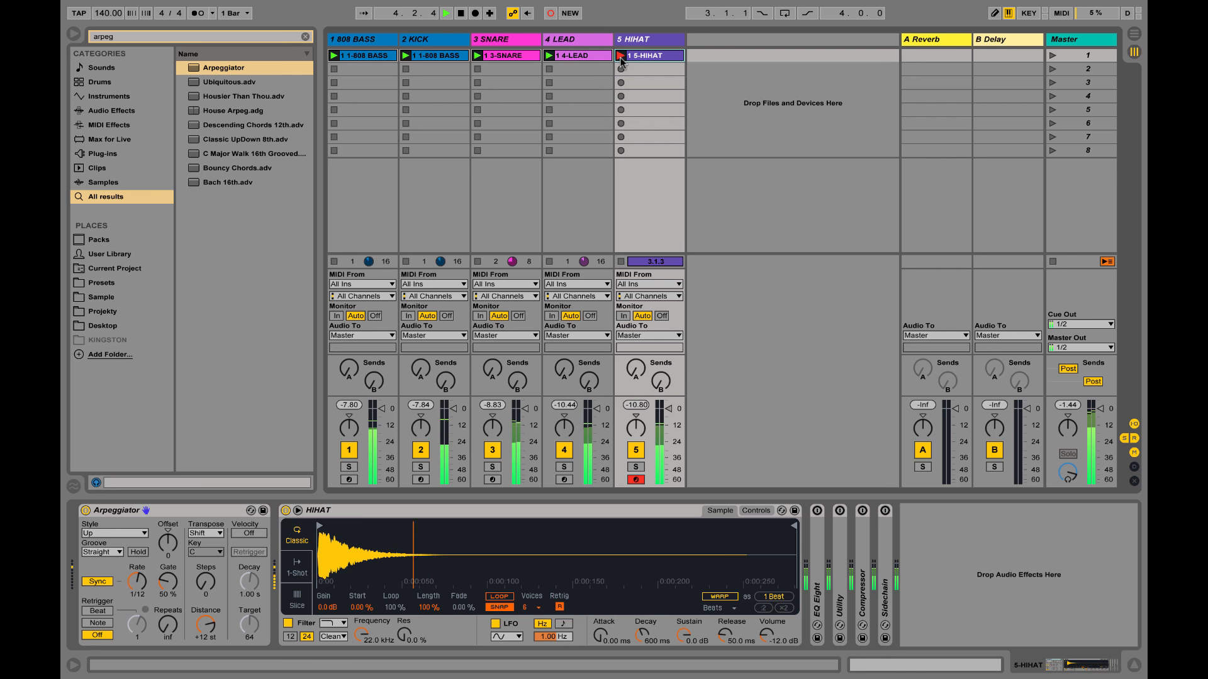
pyautogui.press('space')
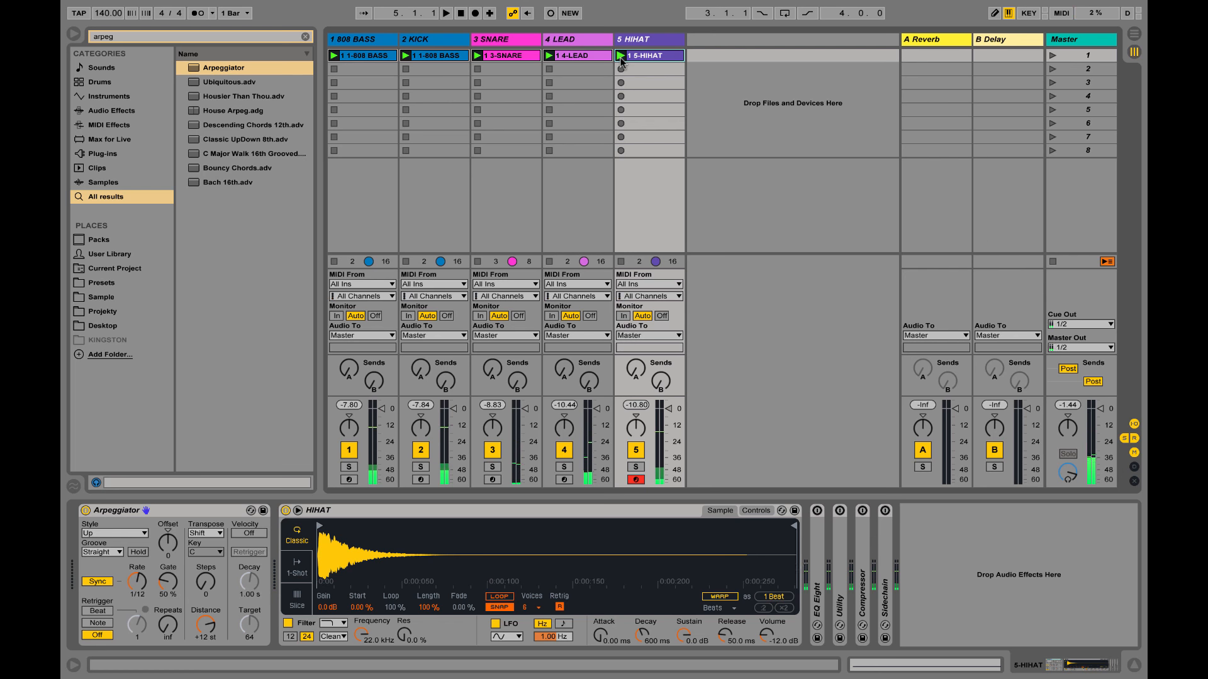
# Automate the Arpeggiator's synced rate in the HIHAT clip, lowering the envelope two grid steps from 2.3.1 to 2.4.1, and play it.
pyautogui.rightClick(135, 588)
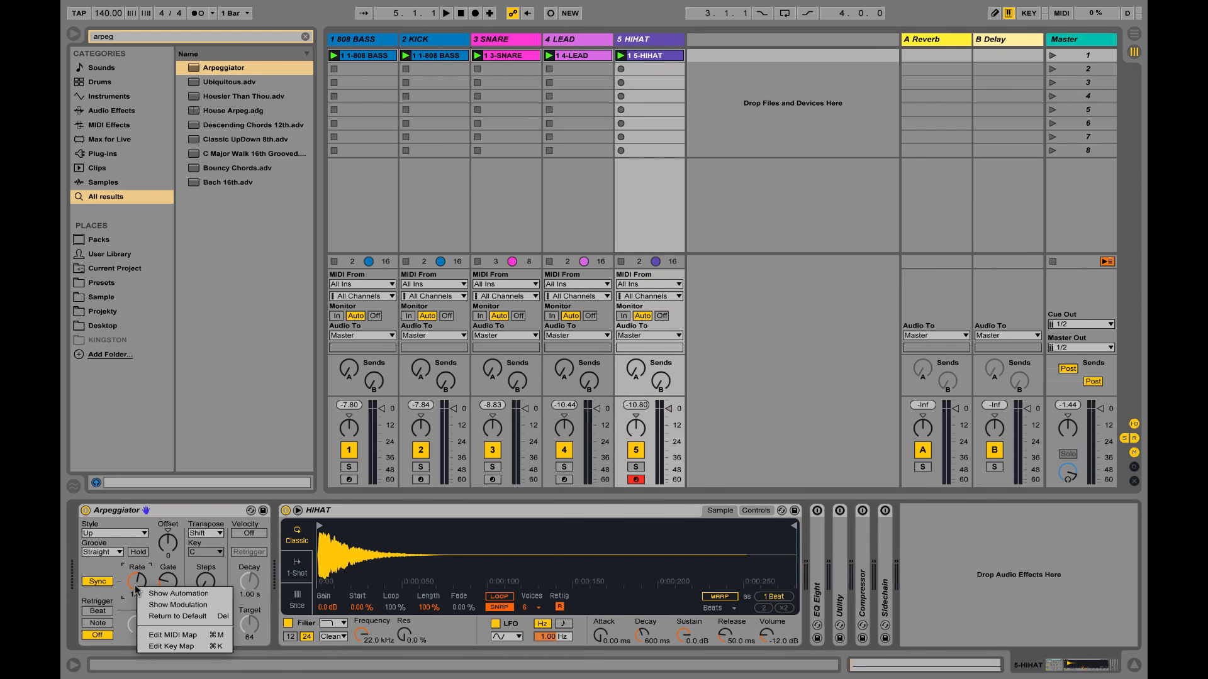
pyautogui.click(149, 594)
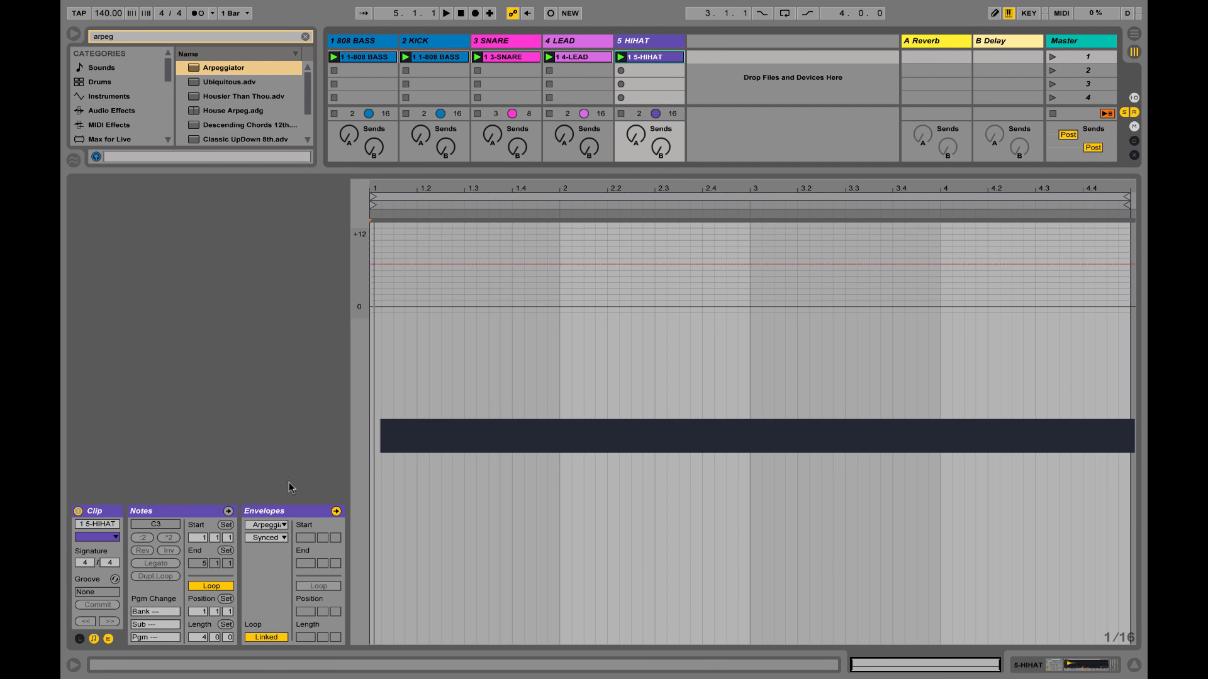
pyautogui.click(654, 292)
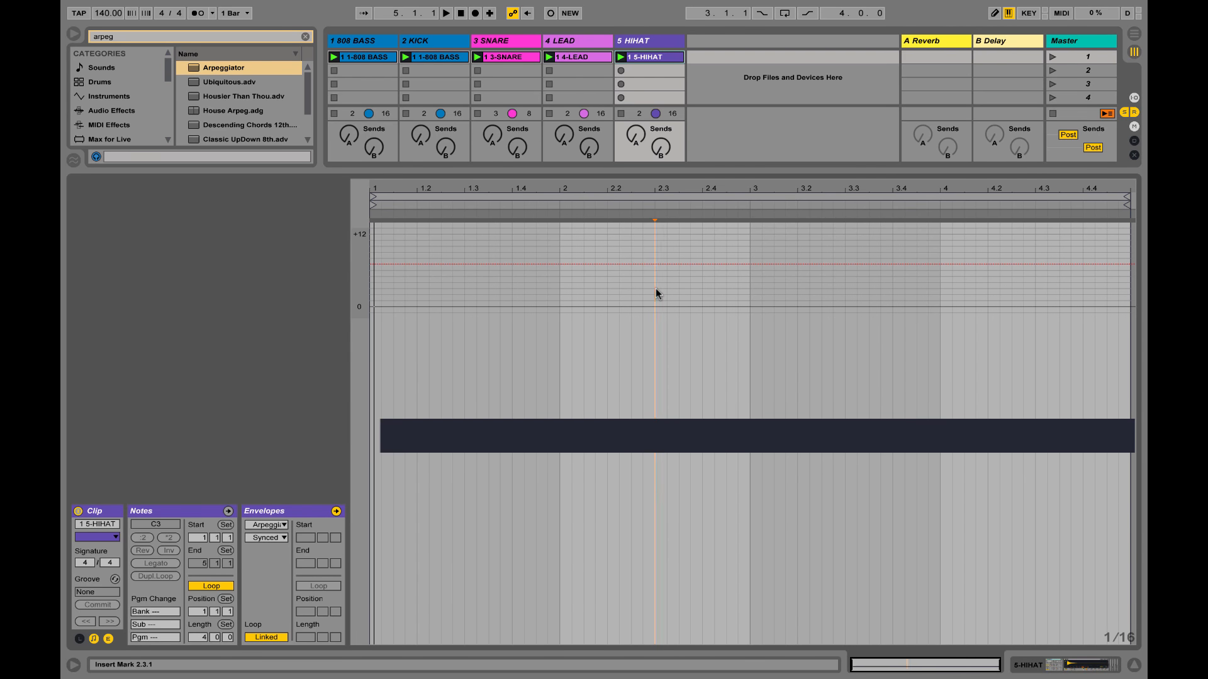
pyautogui.keyDown('shift'); pyautogui.click(701, 292); pyautogui.keyUp('shift')
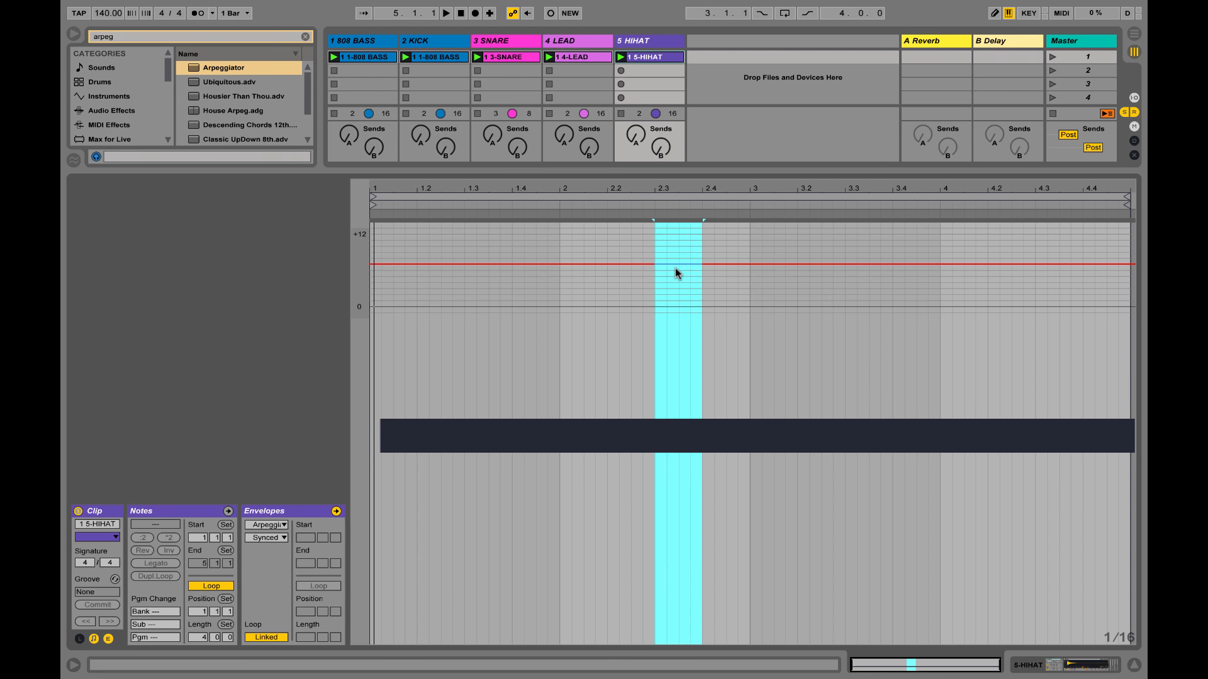
pyautogui.moveTo(675, 267); pyautogui.dragTo(674, 278)
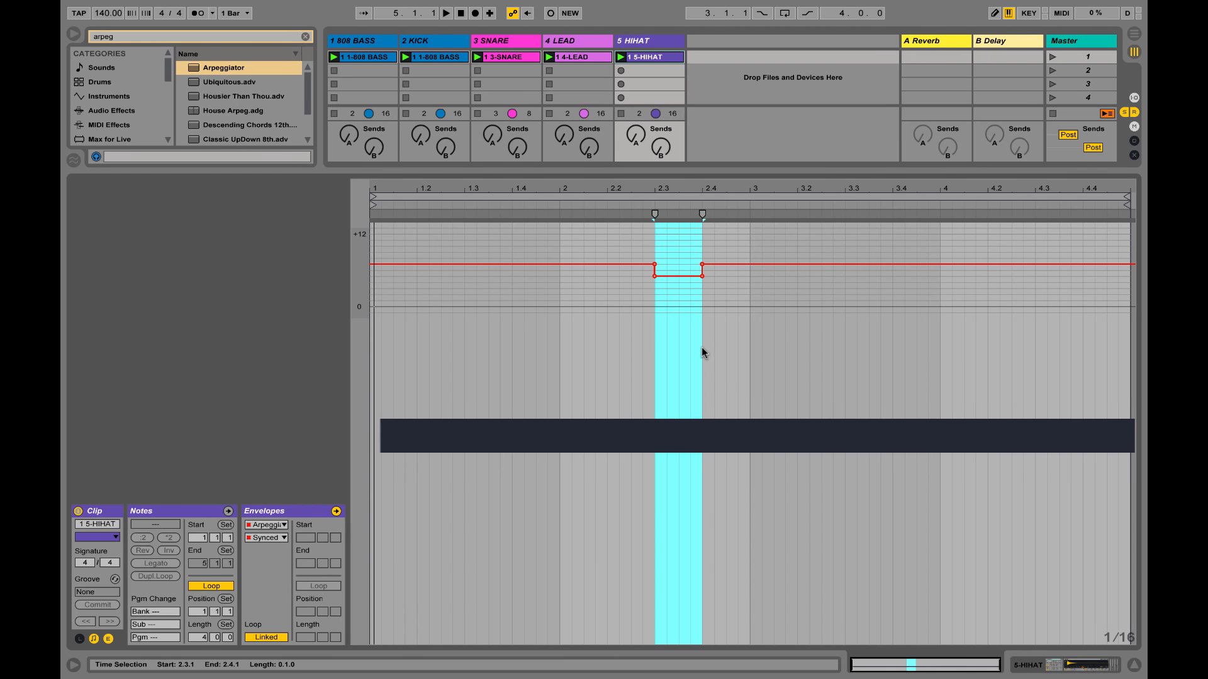
pyautogui.press('space')
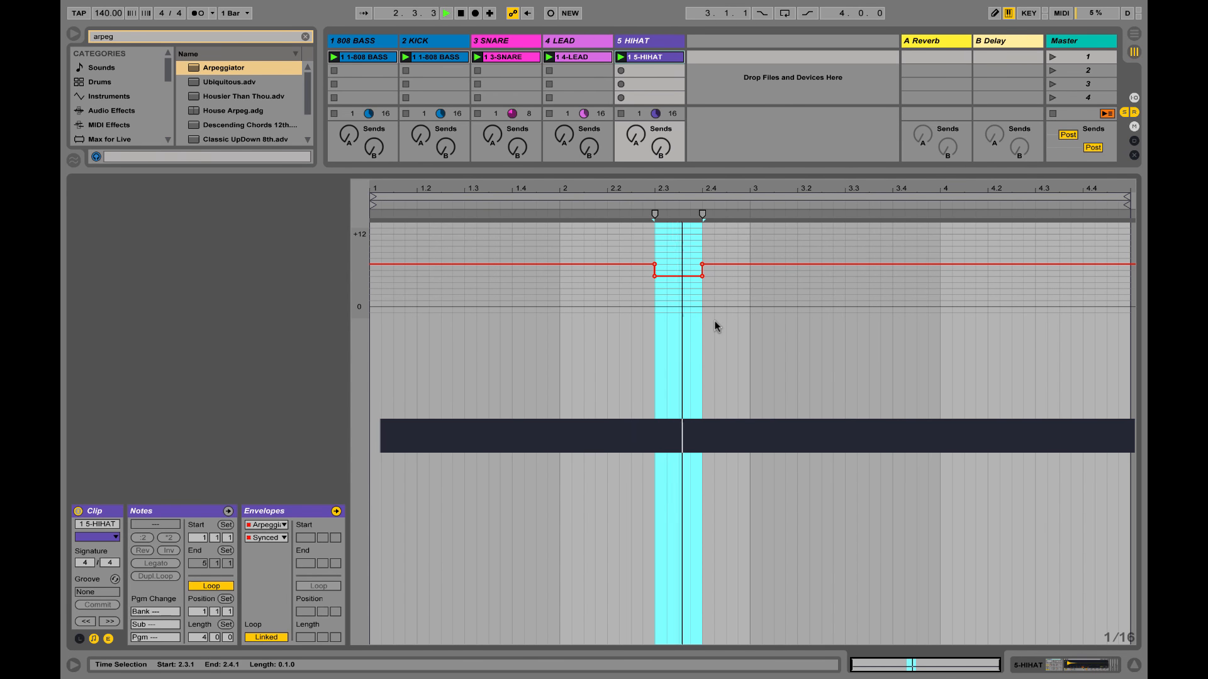
pyautogui.press('space')
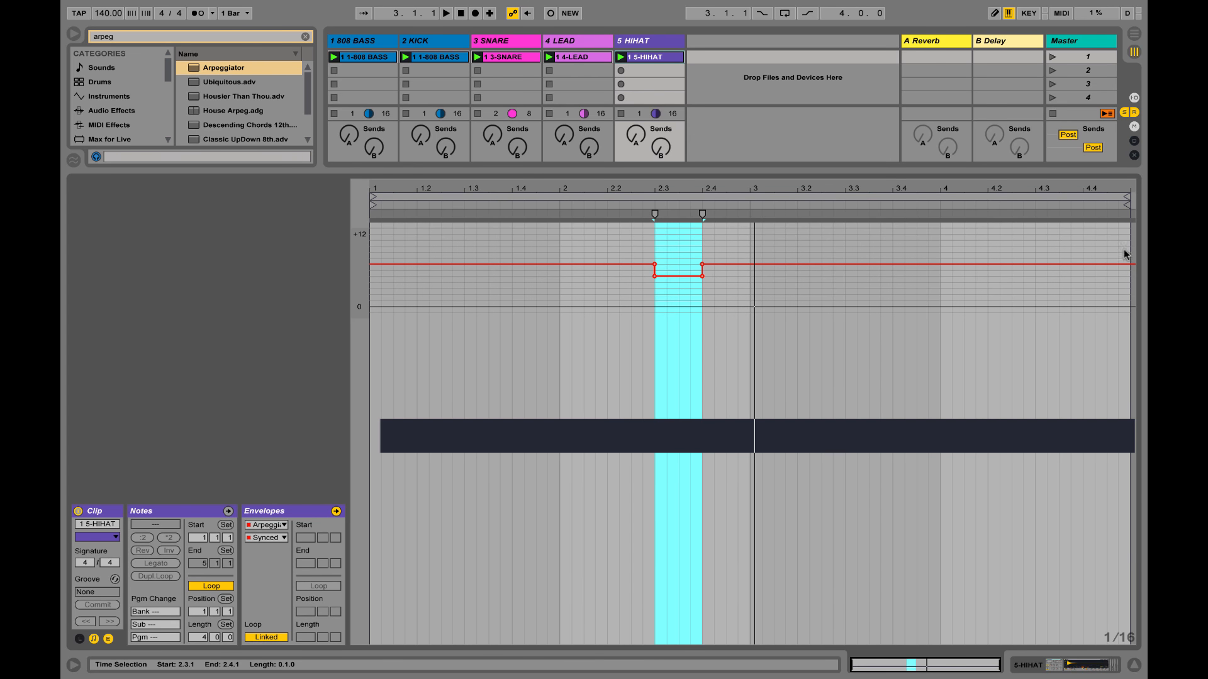
# Loop the HIHAT clip over its first two bars, from 1.1.1 to 3.1.1, and play the beat.
pyautogui.click(747, 297)
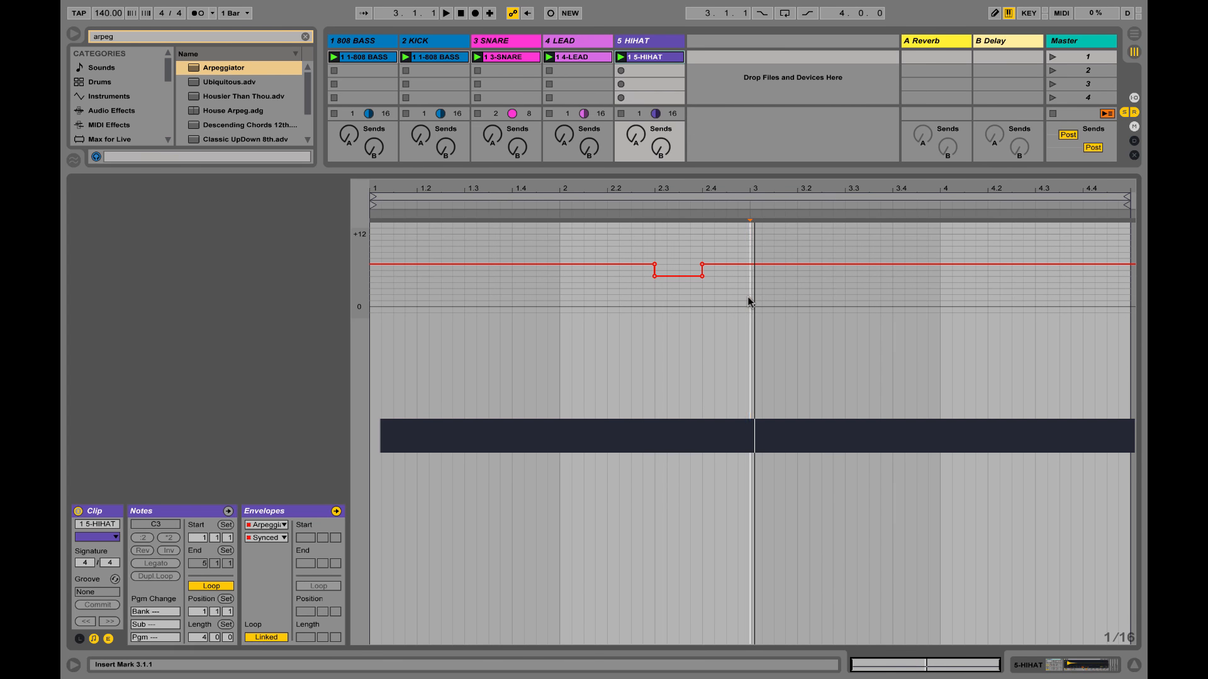
pyautogui.keyDown('shift'); pyautogui.click(370, 294); pyautogui.keyUp('shift')
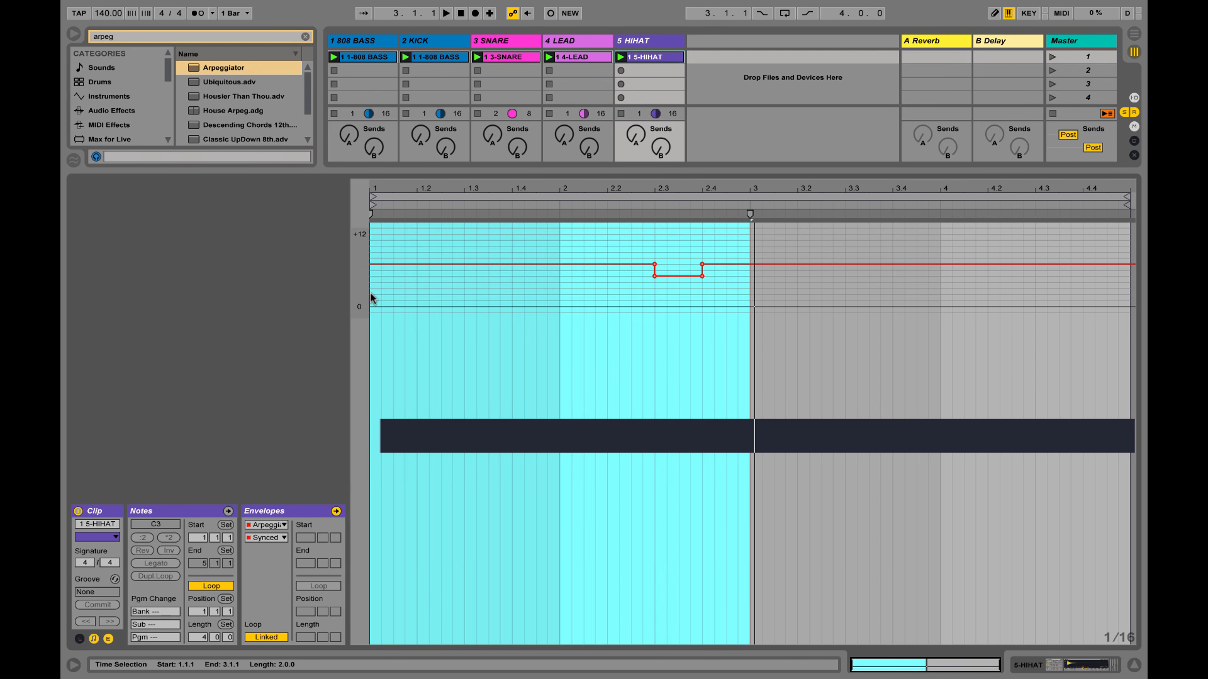
pyautogui.hotkey('ctrl', 'l')
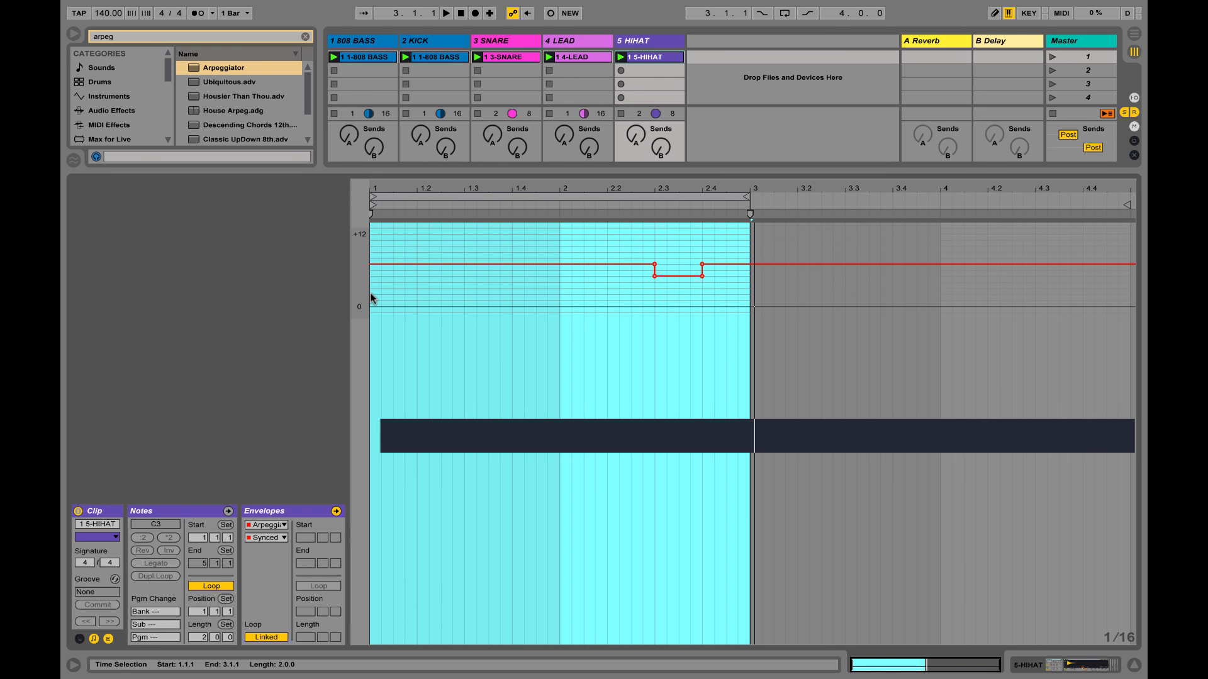
pyautogui.press('space')
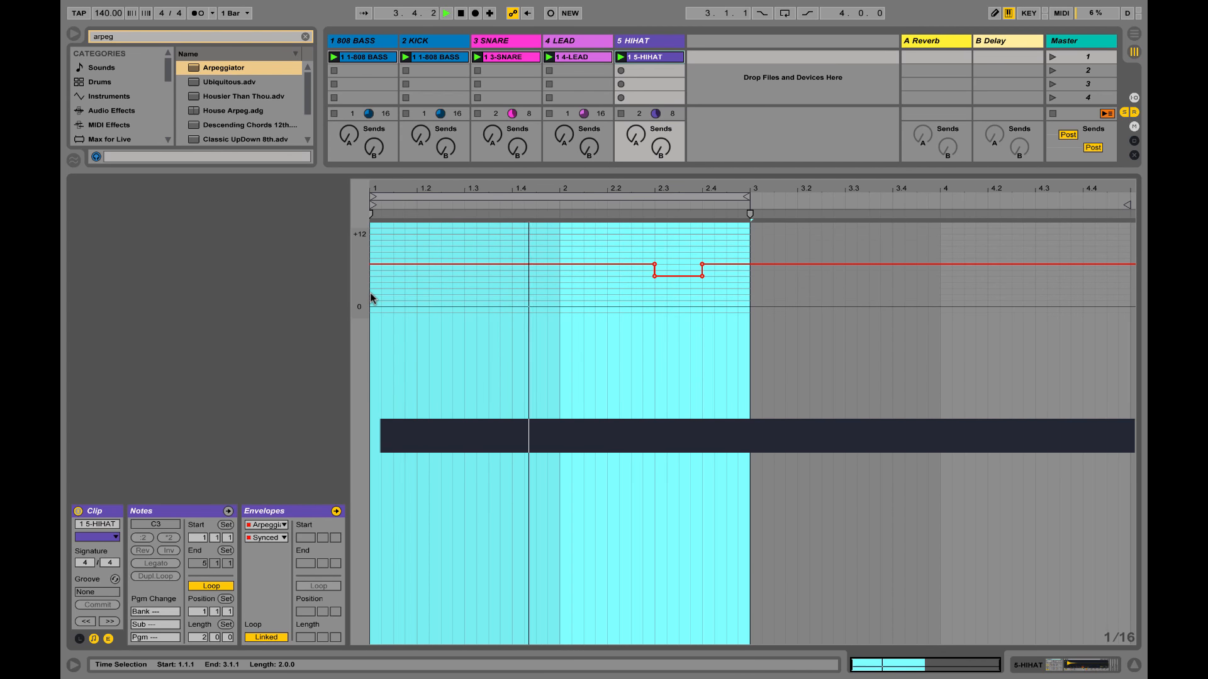
pyautogui.press('space')
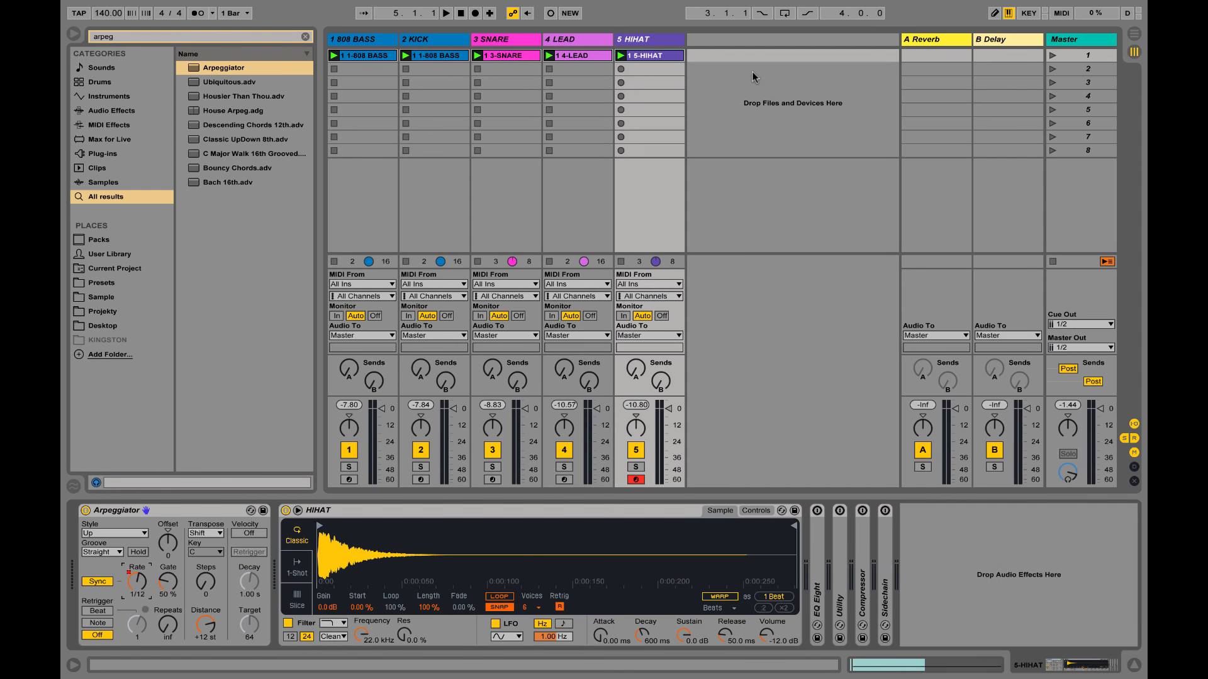
# Bring CERTIFICATE.mp3 from the Finder folder into the first slot of a new audio track and launch the clip.
pyautogui.rightClick(754, 75)
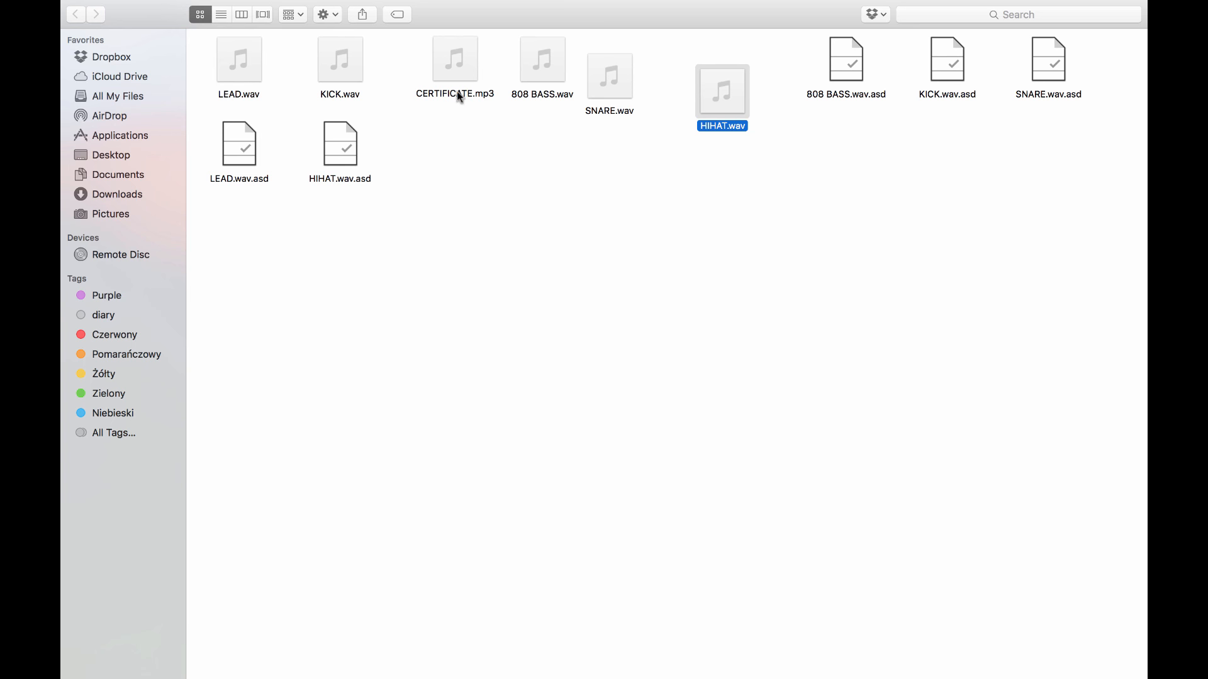
pyautogui.moveTo(455, 90); pyautogui.dragTo(723, 57)
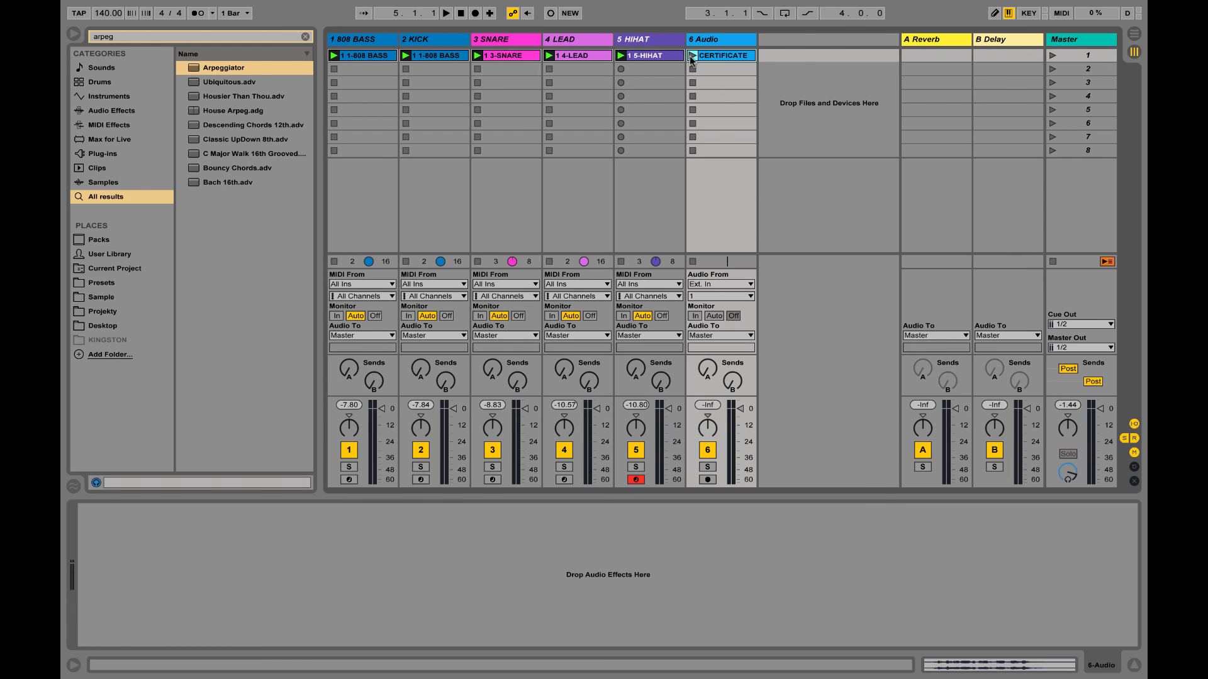
pyautogui.click(691, 55)
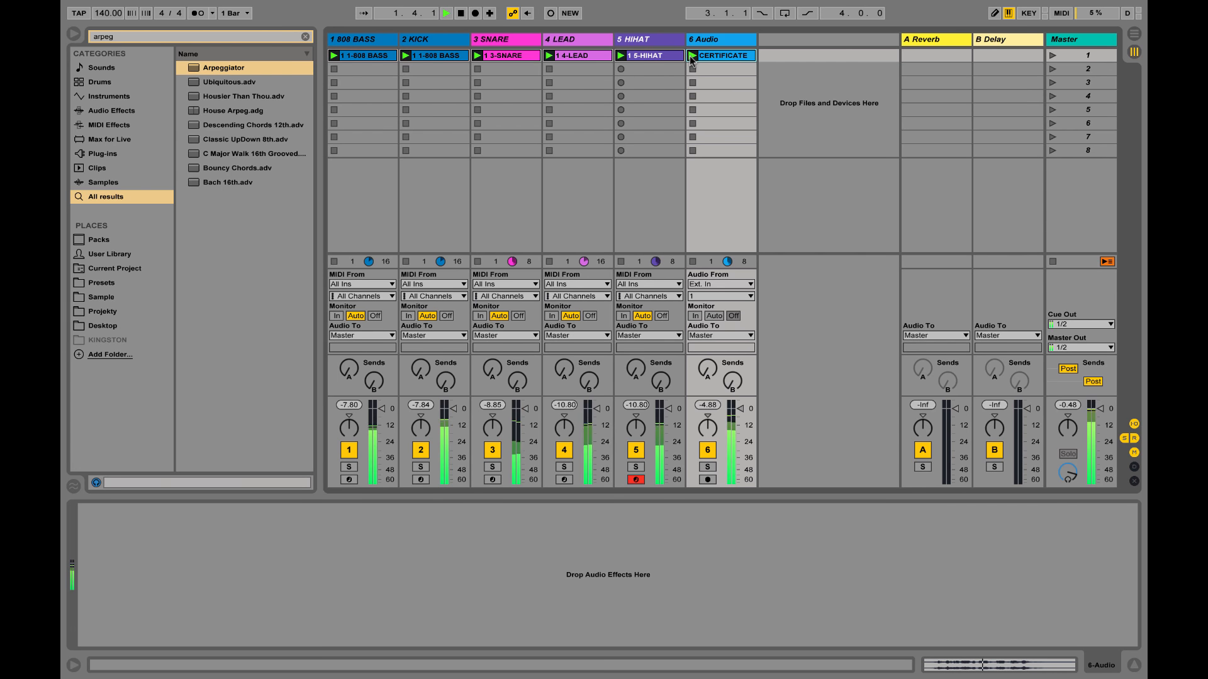
# Stop playback and set the CERTIFICATE clip's warp mode to Complex.
pyautogui.press('space')
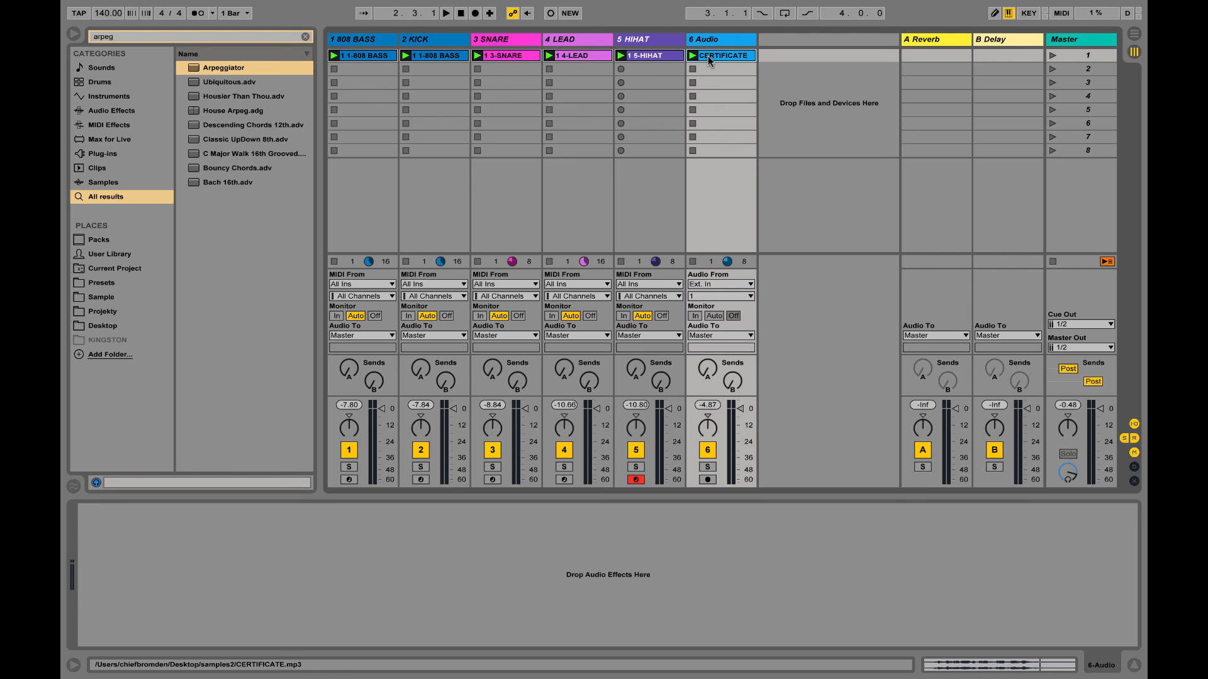
pyautogui.doubleClick(708, 57)
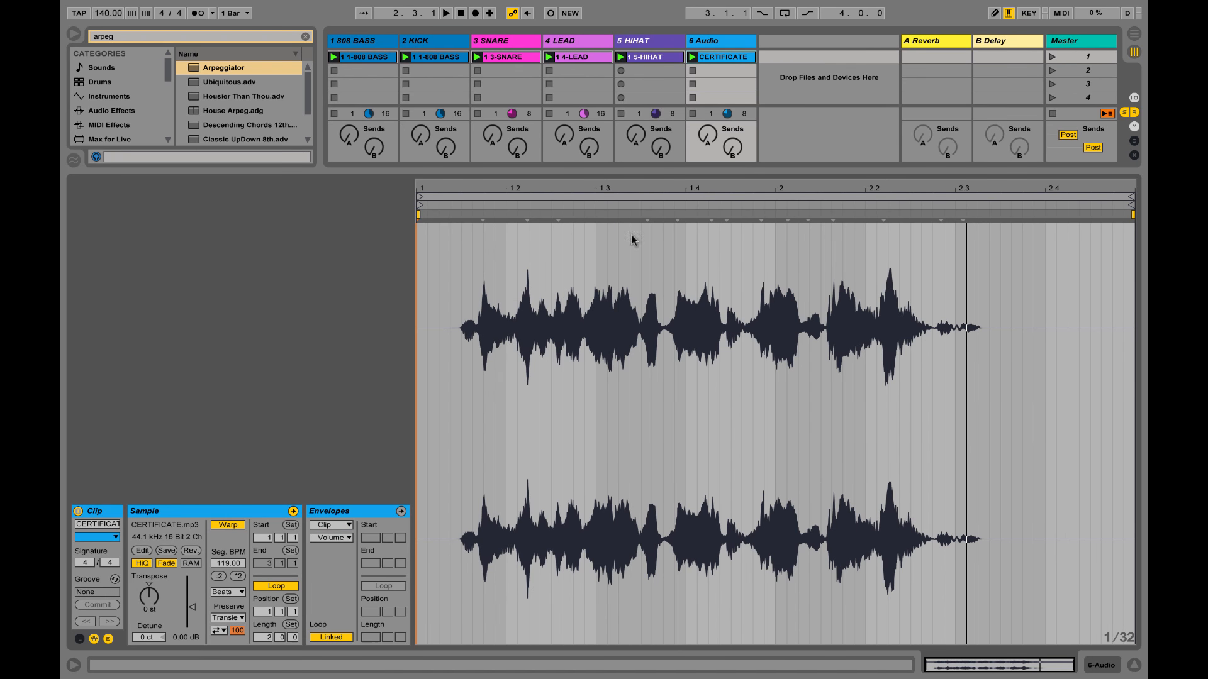
pyautogui.click(226, 592)
pyautogui.click(227, 648)
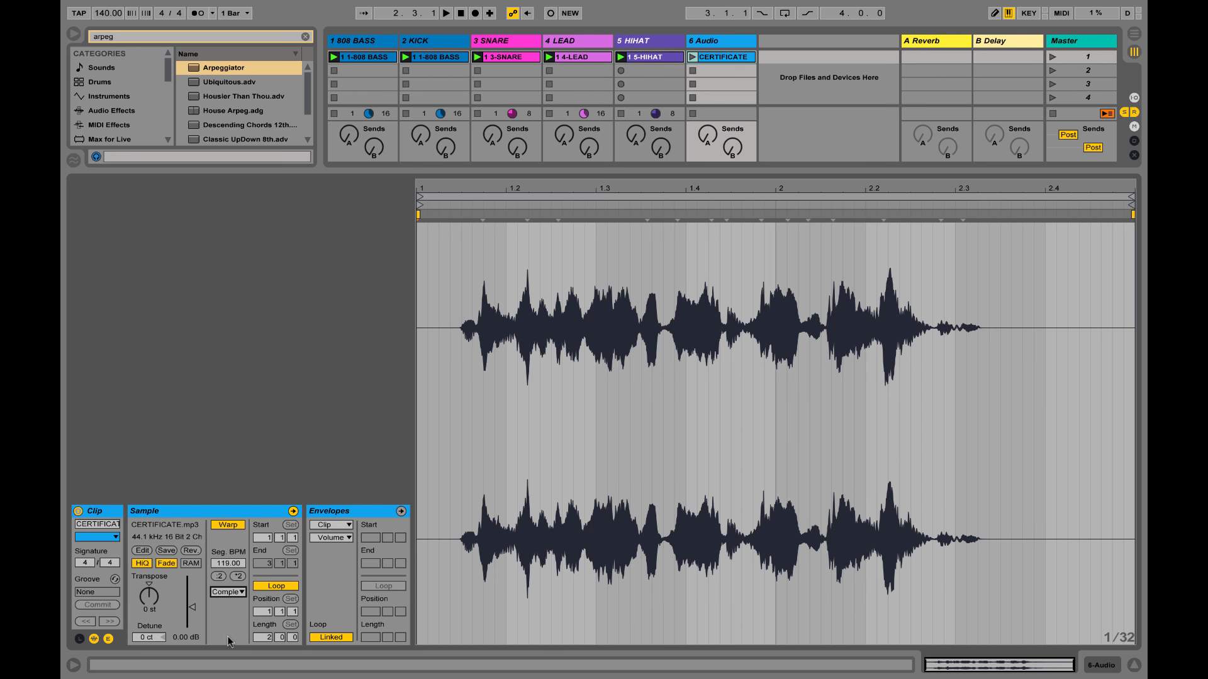
# Set the CERTIFICATE clip's segment tempo to 141.00 BPM and launch the clip with the beat.
pyautogui.moveTo(226, 566); pyautogui.dragTo(227, 566)
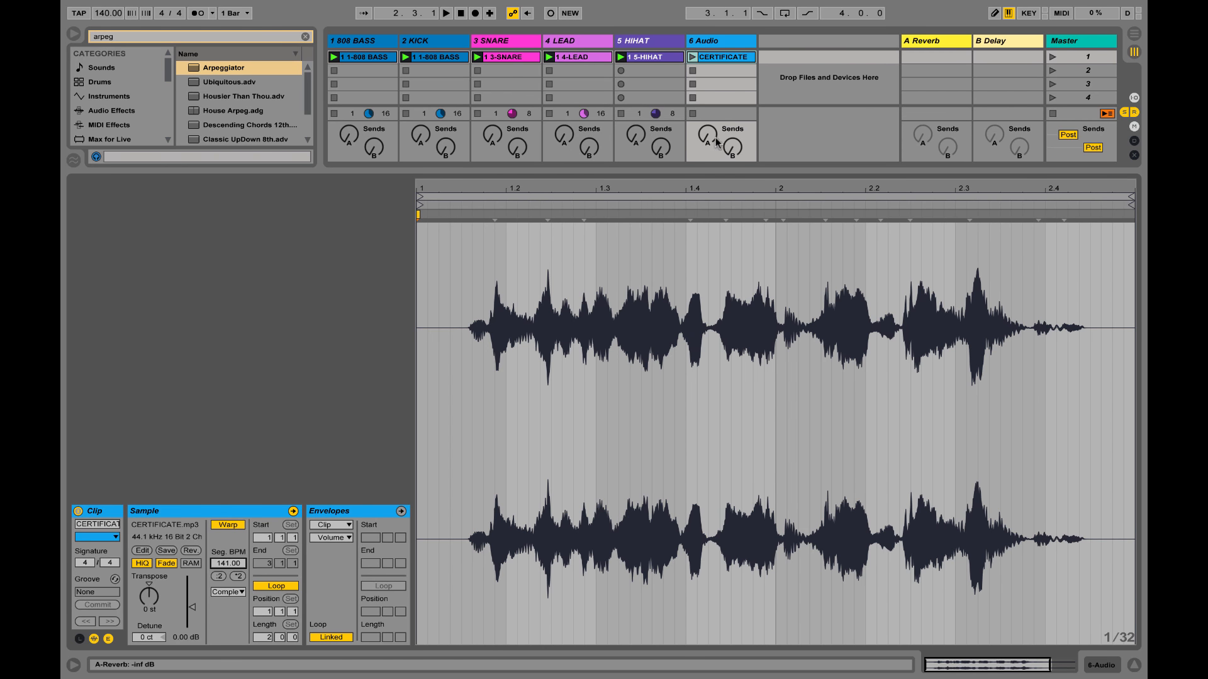
pyautogui.click(693, 57)
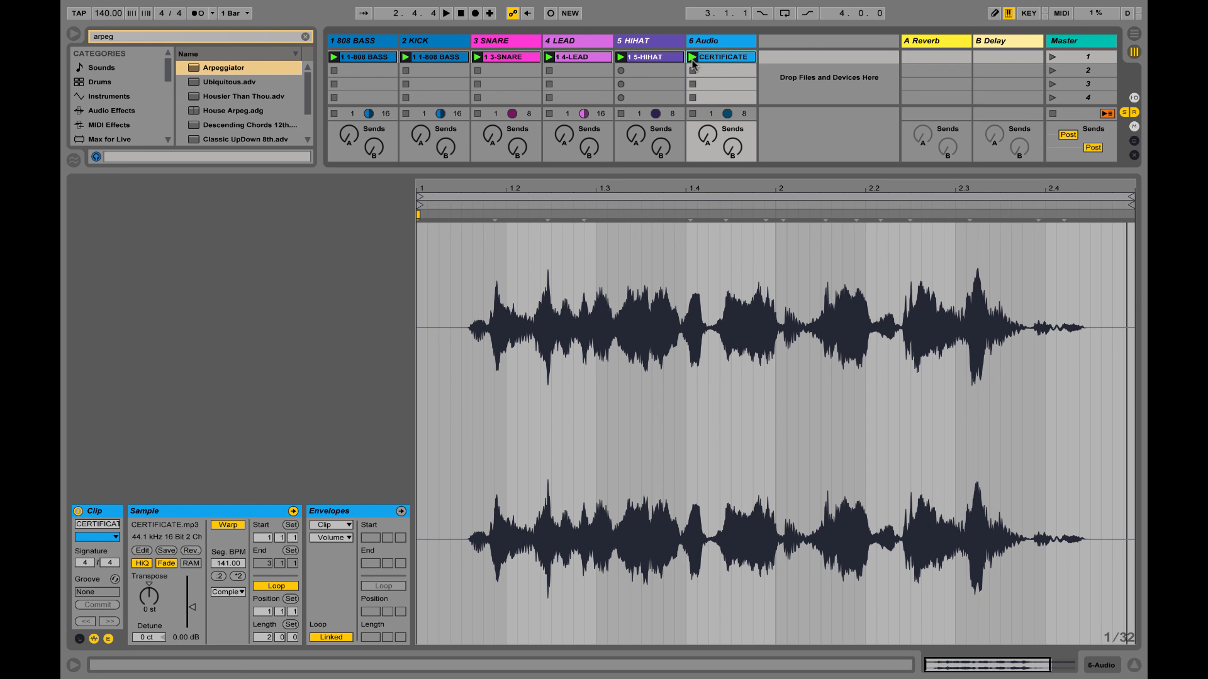
pyautogui.click(692, 57)
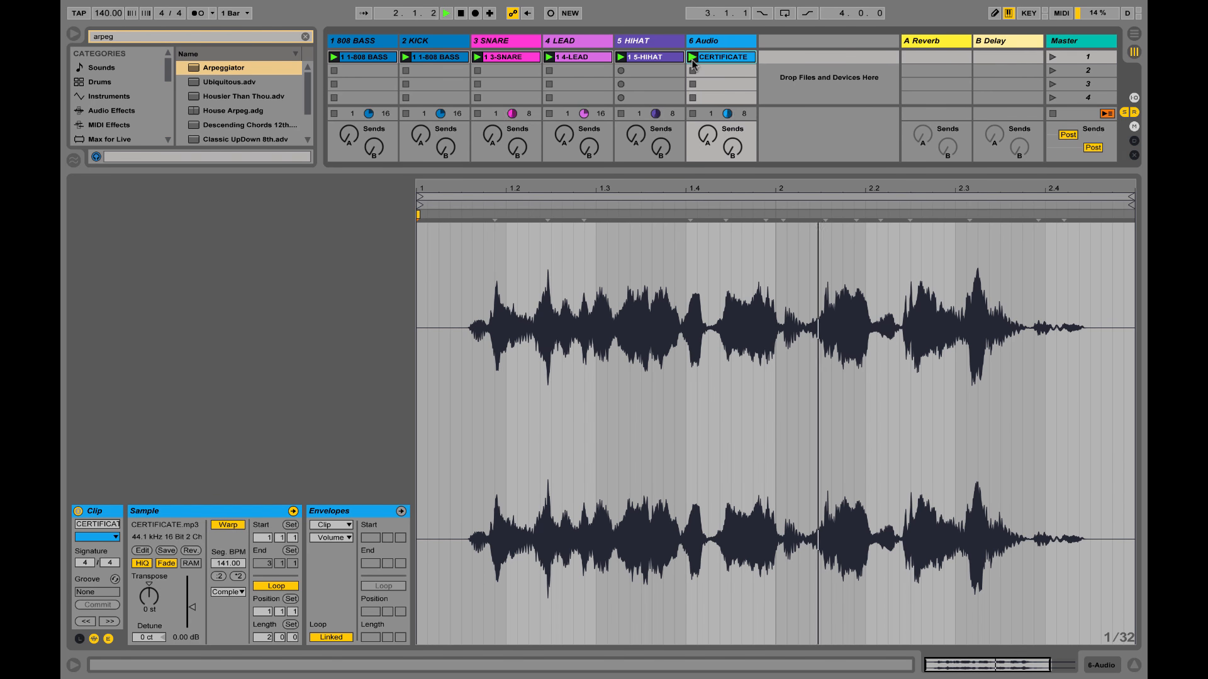